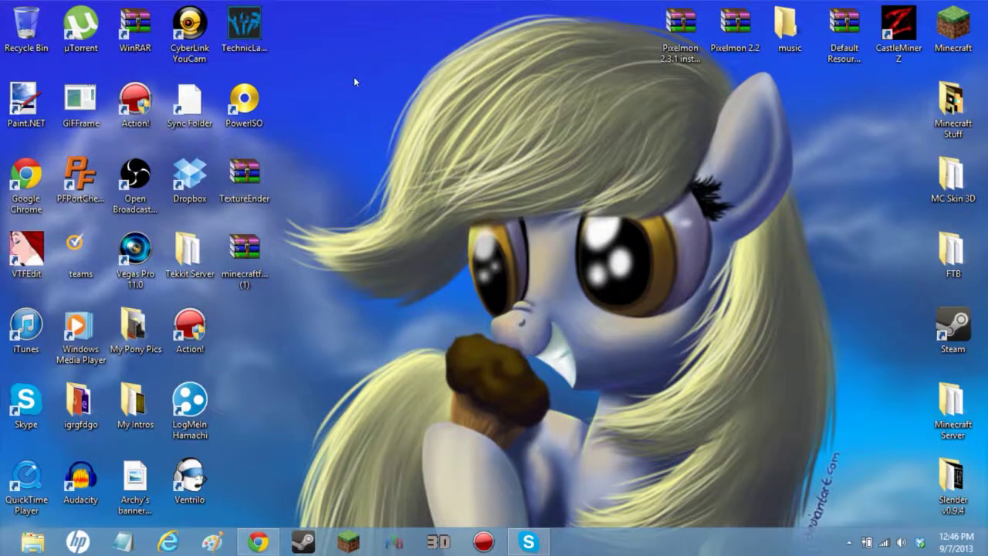
Step: Go to the resourcepacks folder inside .minecraft
click(33, 542)
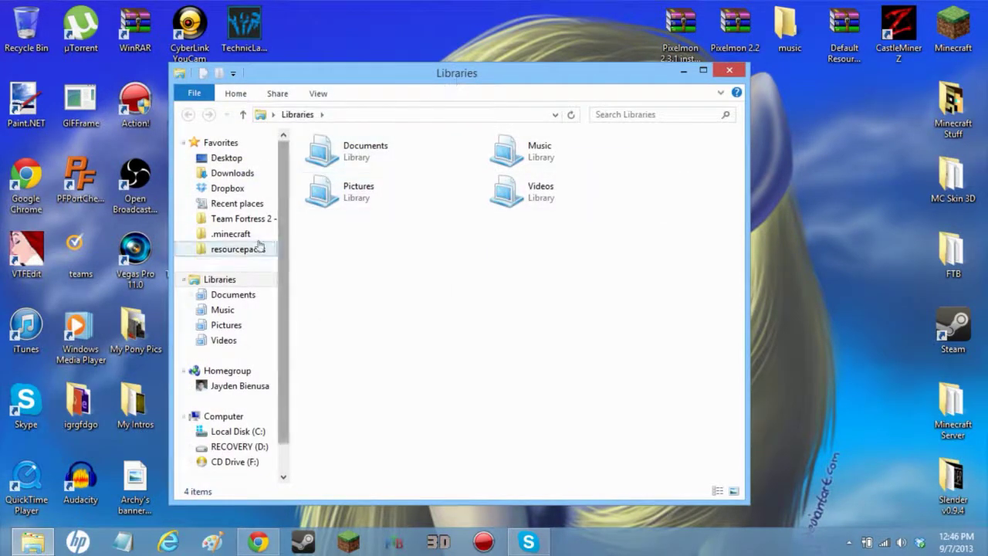
click(231, 234)
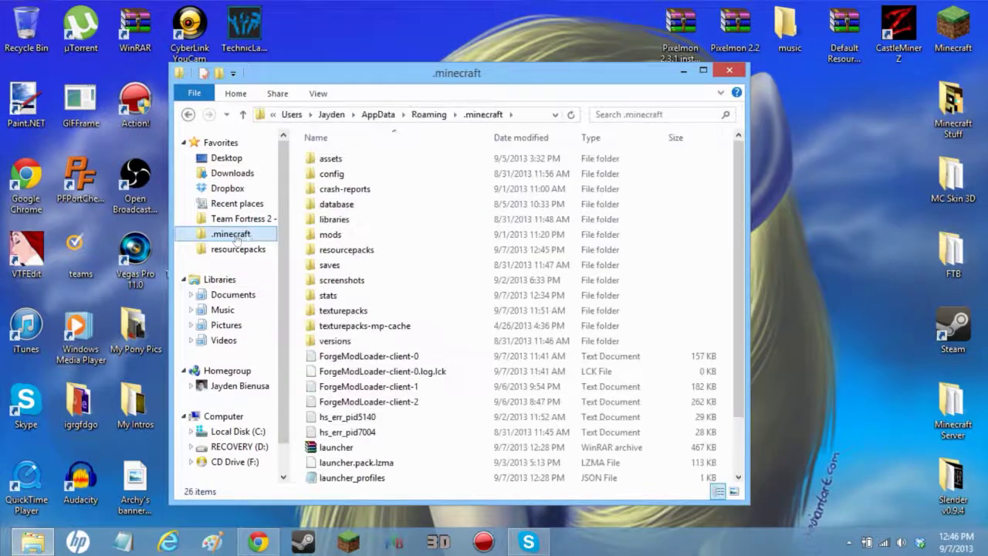
double_click(378, 251)
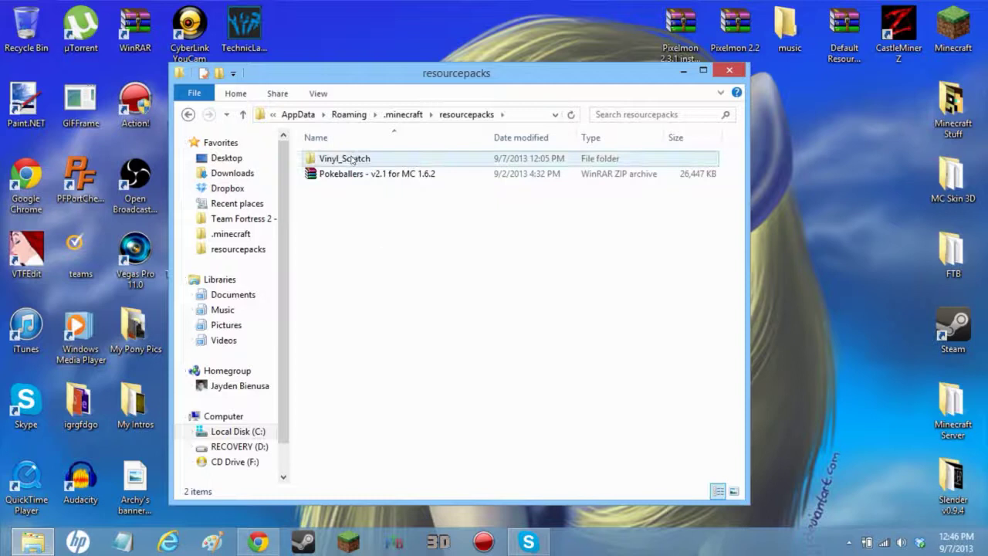
Step: Create a new folder named 'test' there and open it
right_click(378, 269)
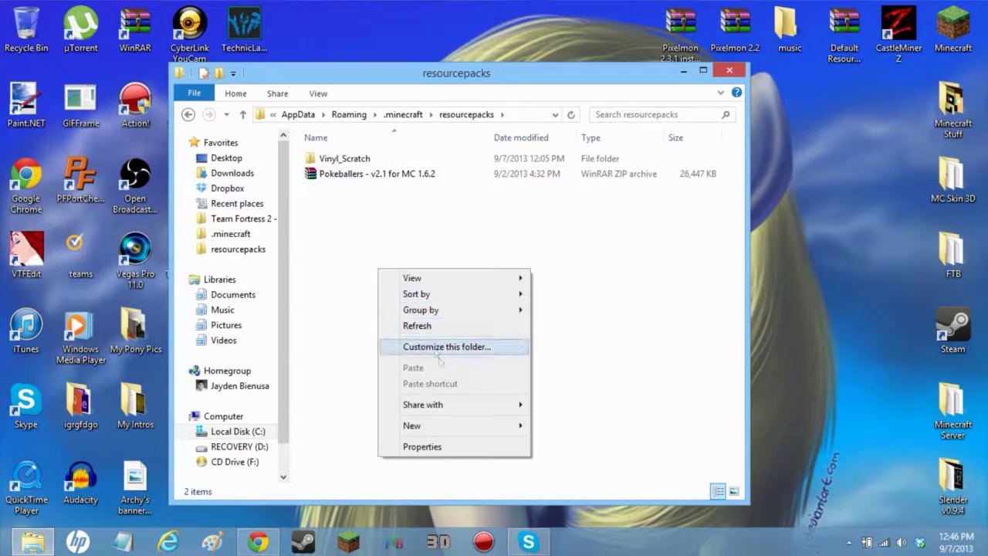
mouse_move(470, 427)
click(568, 425)
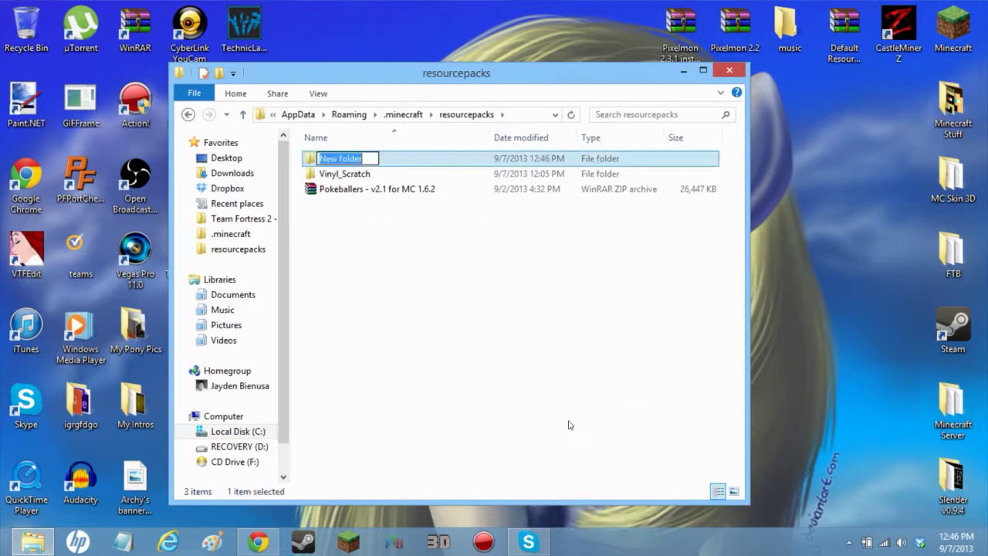
text(test)
click(569, 425)
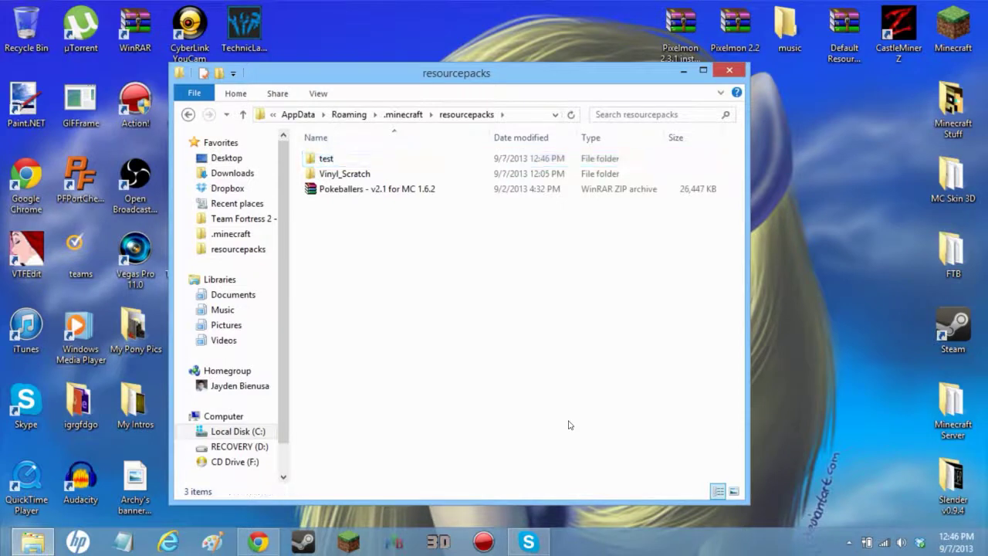
double_click(349, 159)
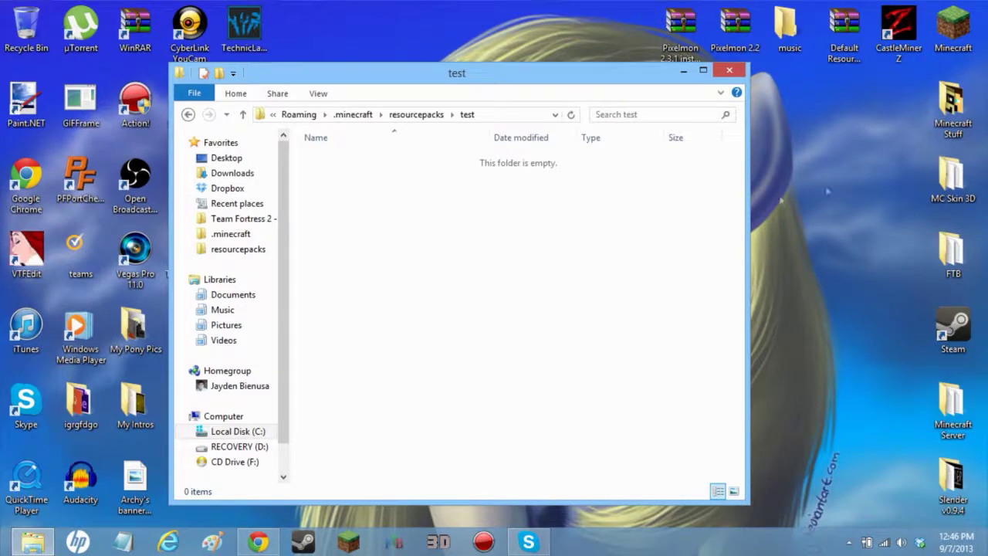
Step: Open Default Resource Pack.zip and copy its pack.mcmeta into the test folder
double_click(845, 24)
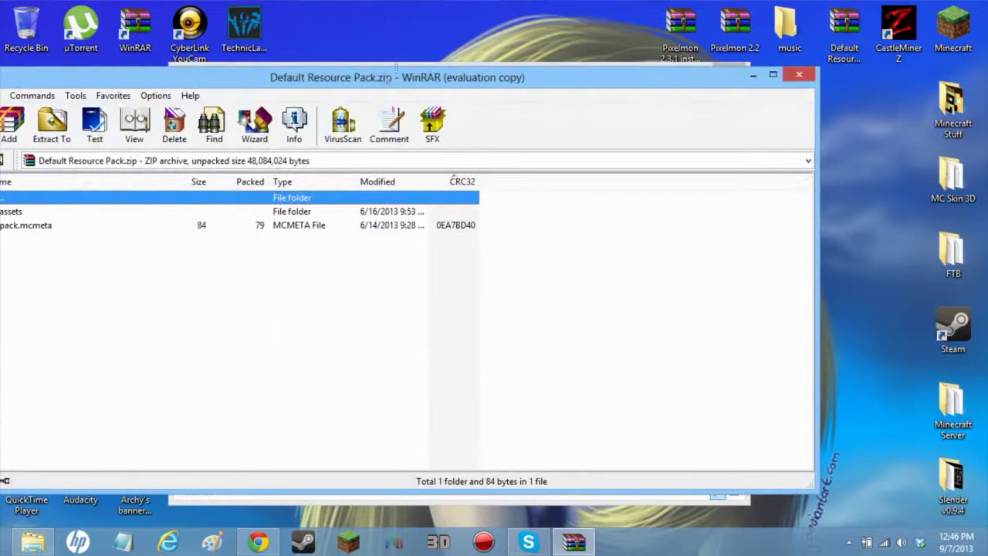
drag(384, 78, 643, 37)
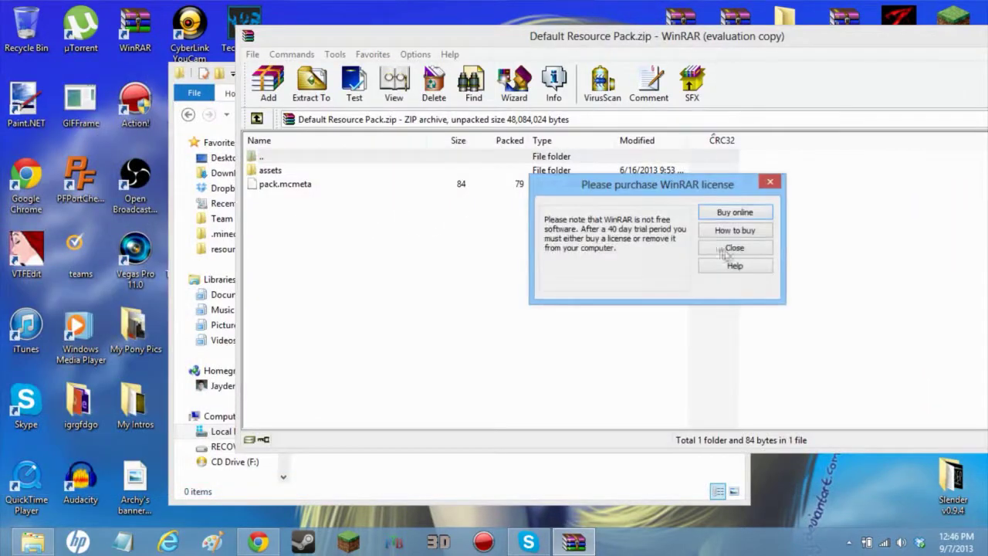
click(736, 249)
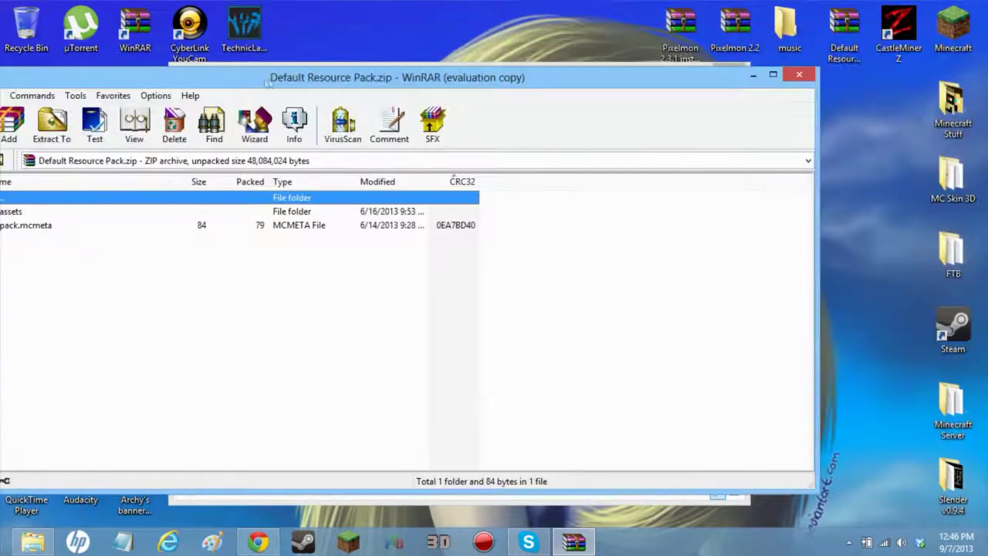
drag(20, 77, 567, 42)
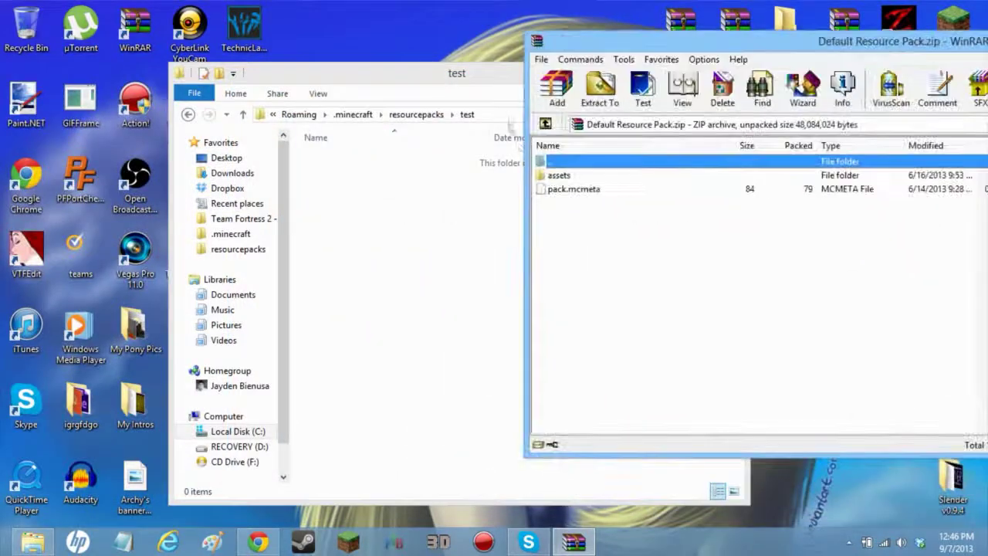
click(575, 189)
drag(577, 195, 392, 221)
drag(779, 47, 207, 29)
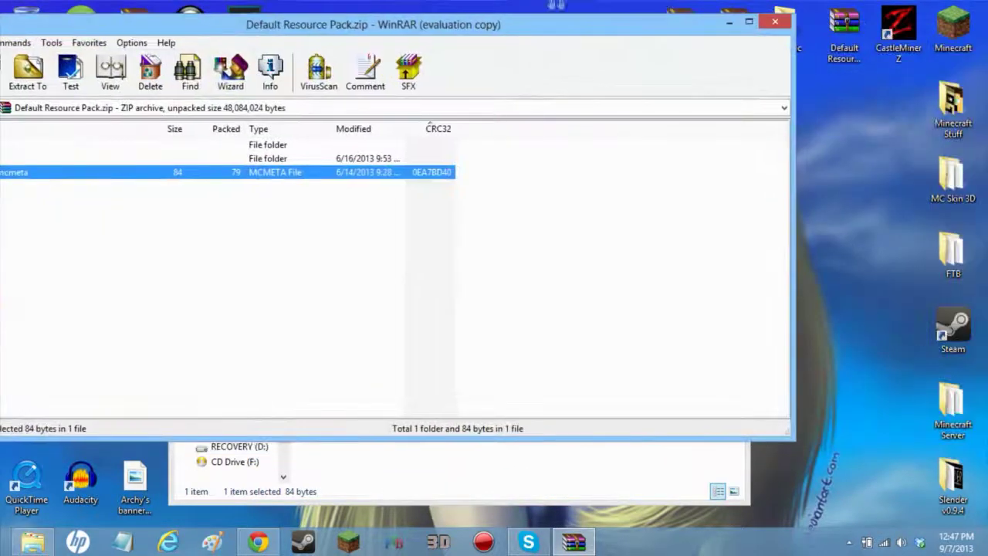
click(730, 27)
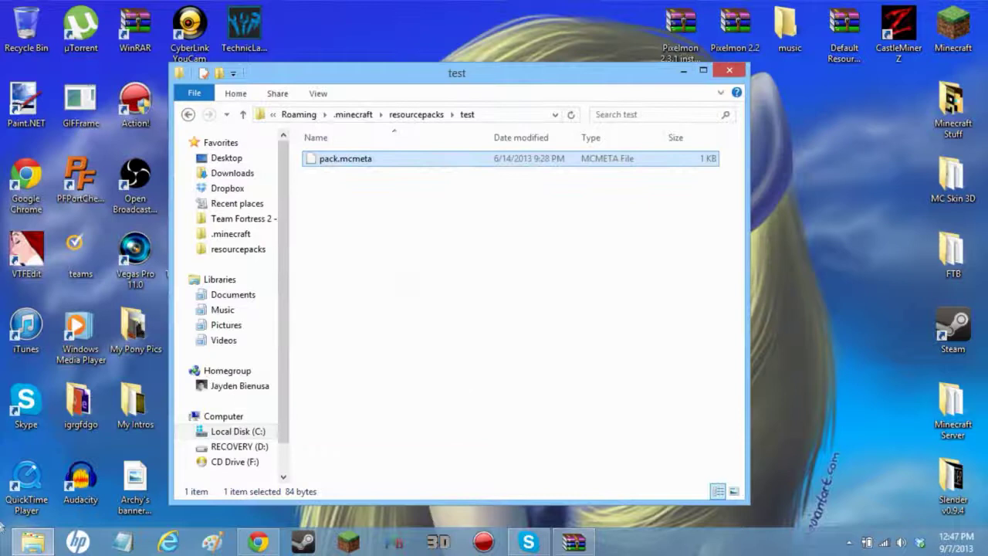
Step: Open .minecraft\versions\1.6.2\1.6.2.jar in WinRAR from a second Explorer window
right_click(22, 548)
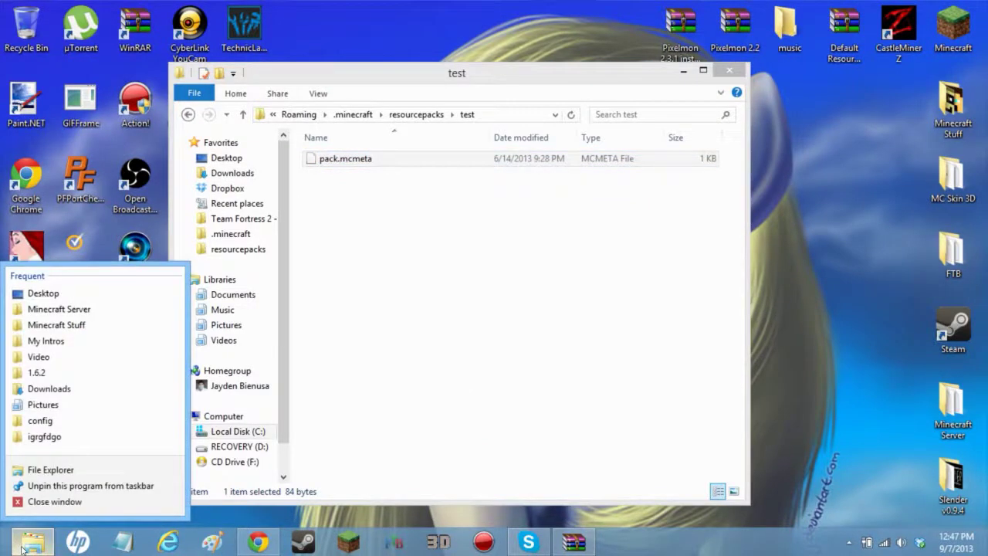
click(51, 470)
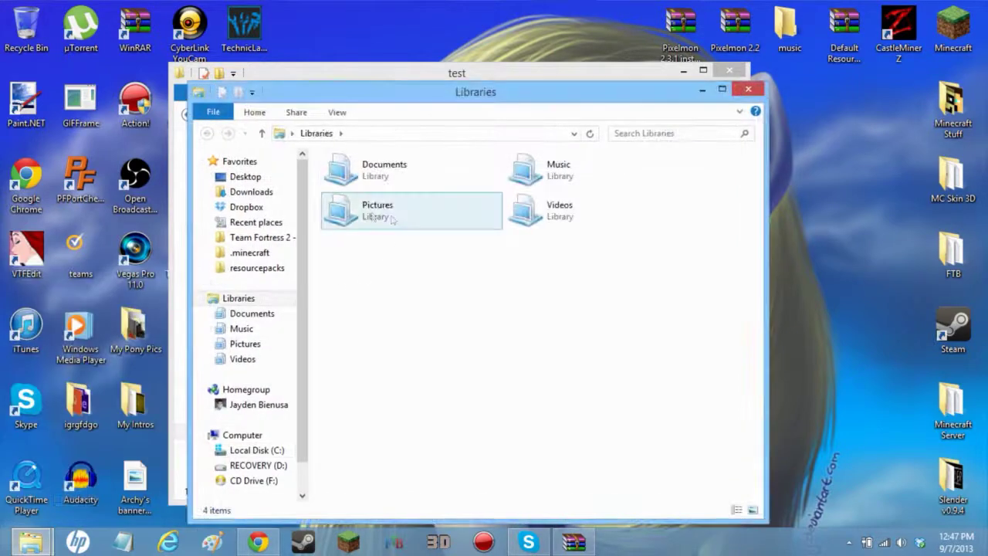
click(247, 259)
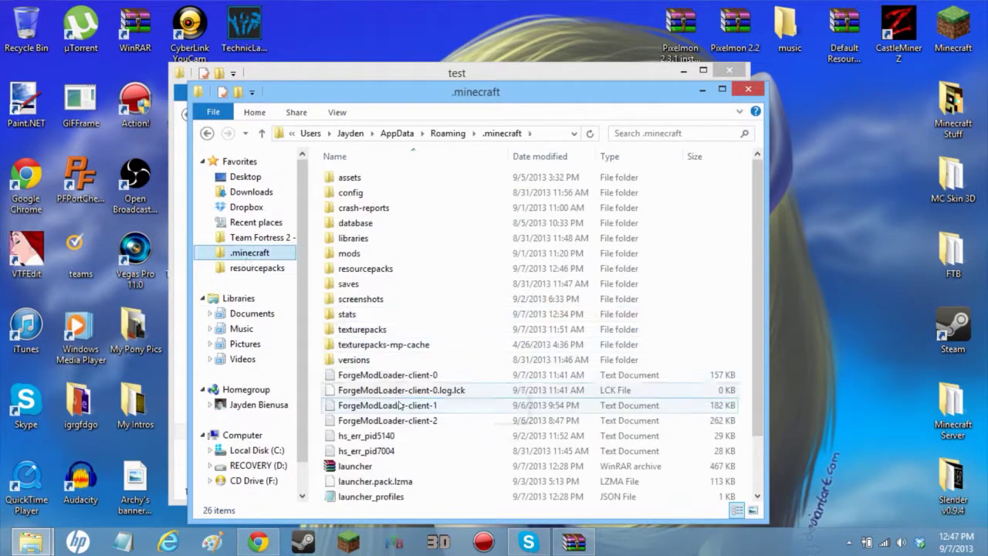
click(378, 360)
double_click(393, 360)
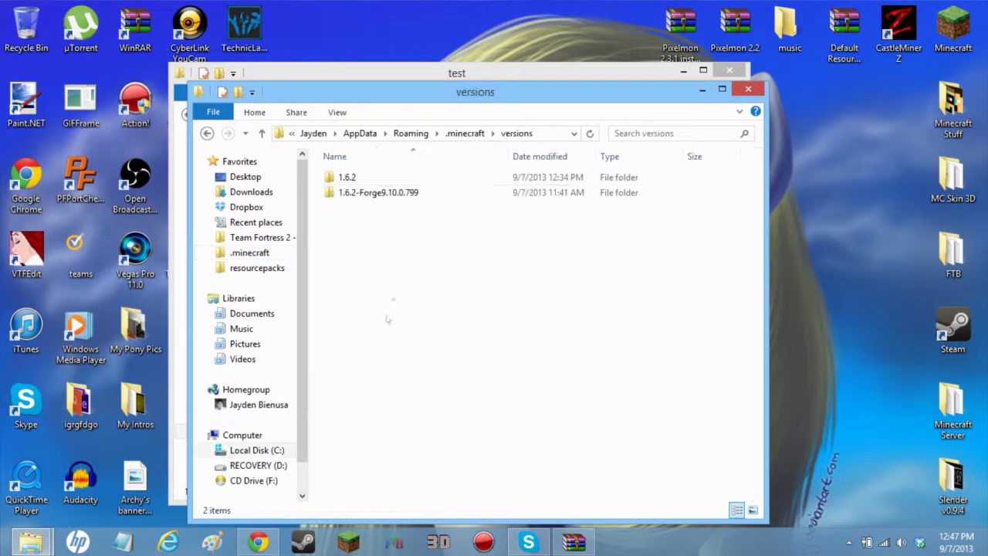
click(384, 183)
double_click(348, 178)
double_click(390, 176)
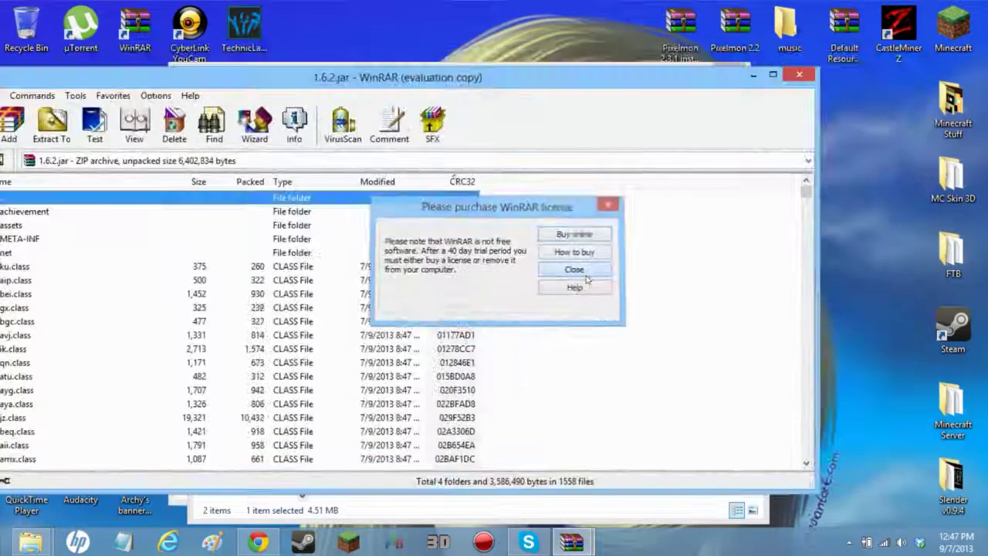
click(584, 275)
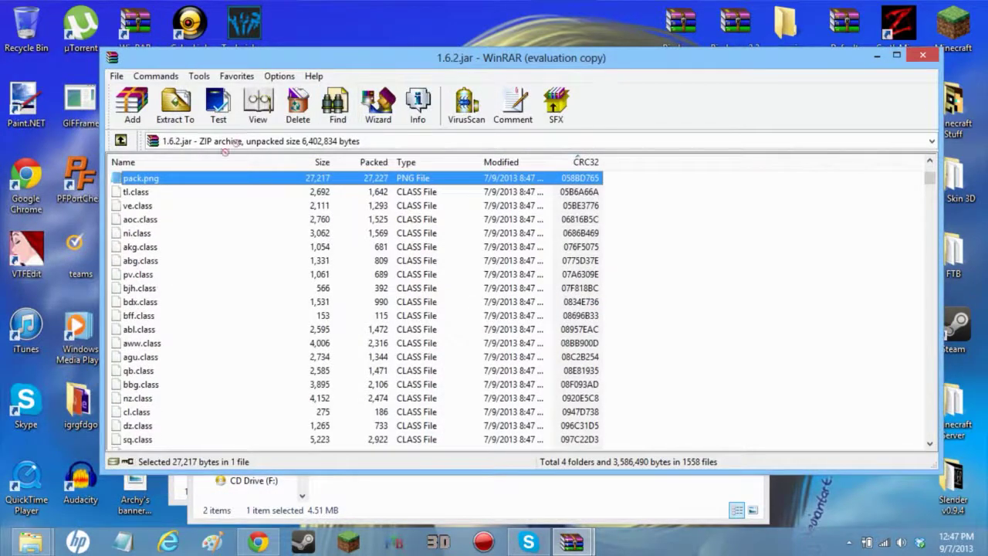
Step: Close the archive and folder windows, then move pack.png from the desktop into test
click(911, 58)
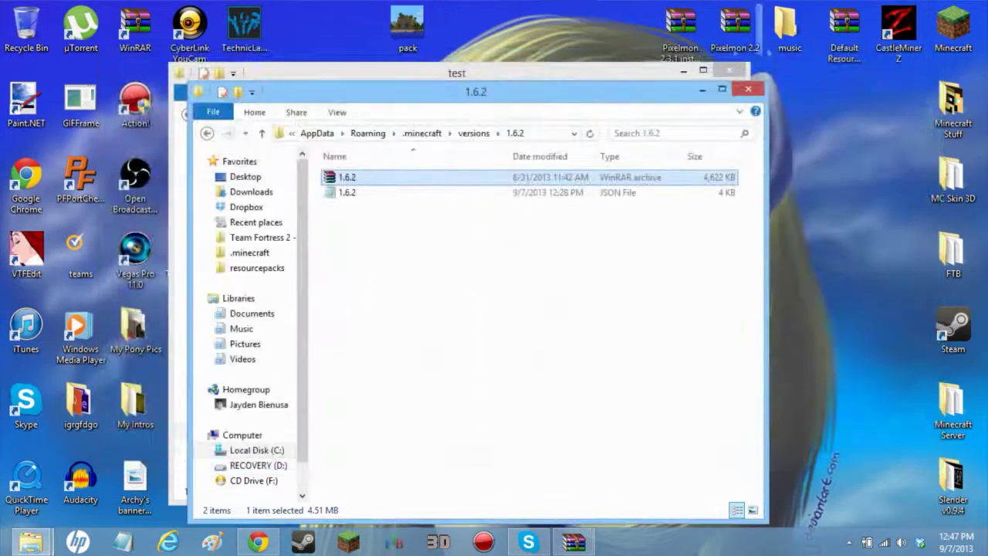
click(748, 90)
drag(408, 31, 363, 180)
click(347, 251)
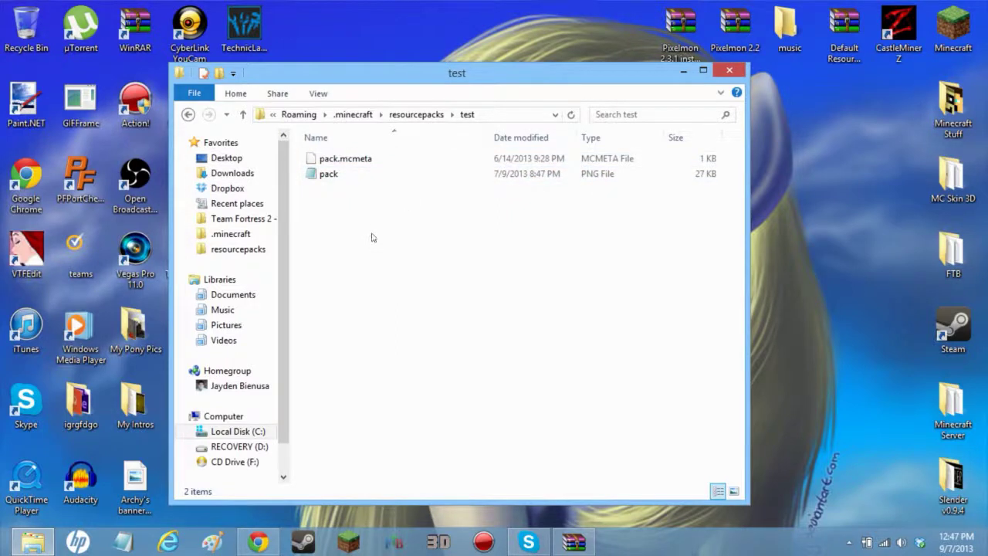
Step: Create an 'assets' folder inside test and open it
right_click(373, 235)
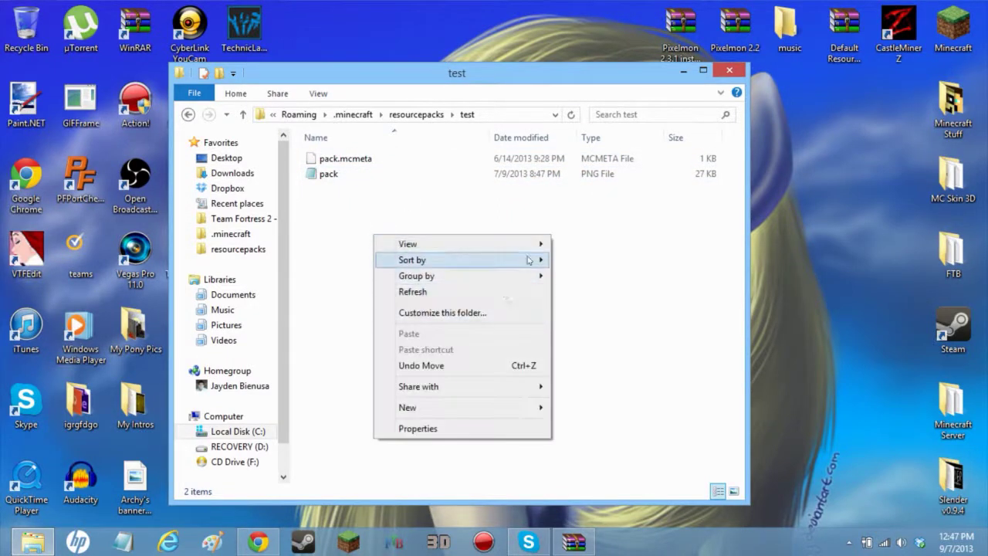
mouse_move(512, 408)
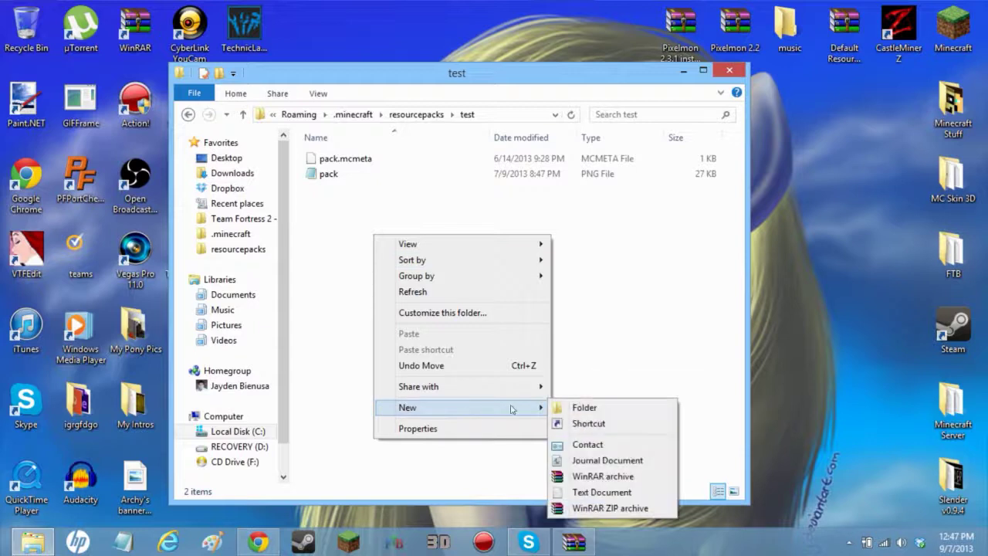
click(583, 408)
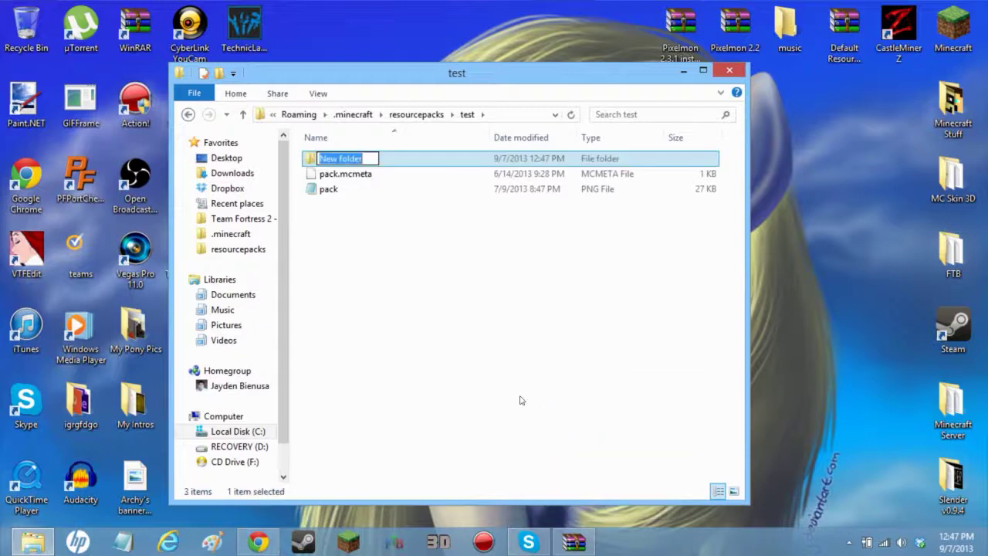
text(asstes)
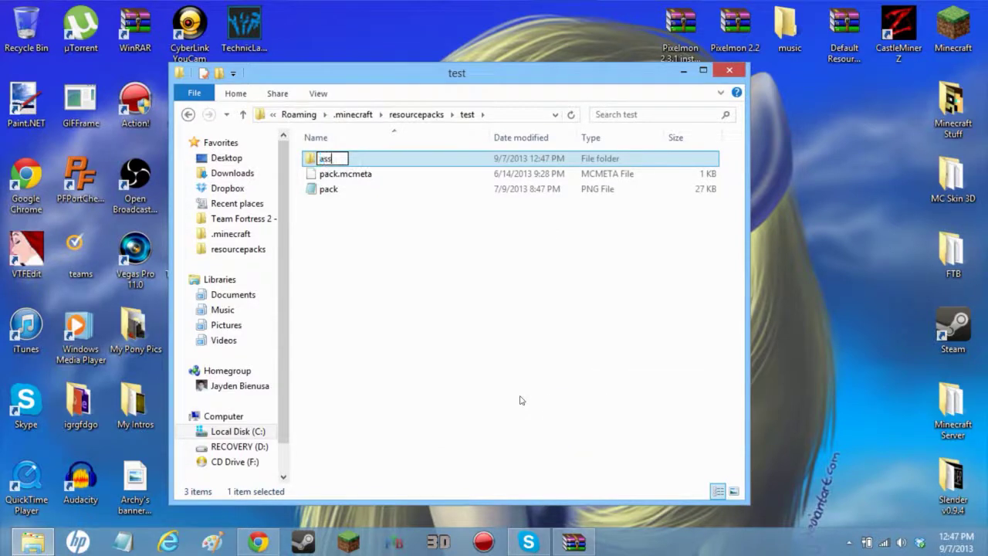
key(BackSpace)
key(BackSpace)
text(ets)
click(521, 400)
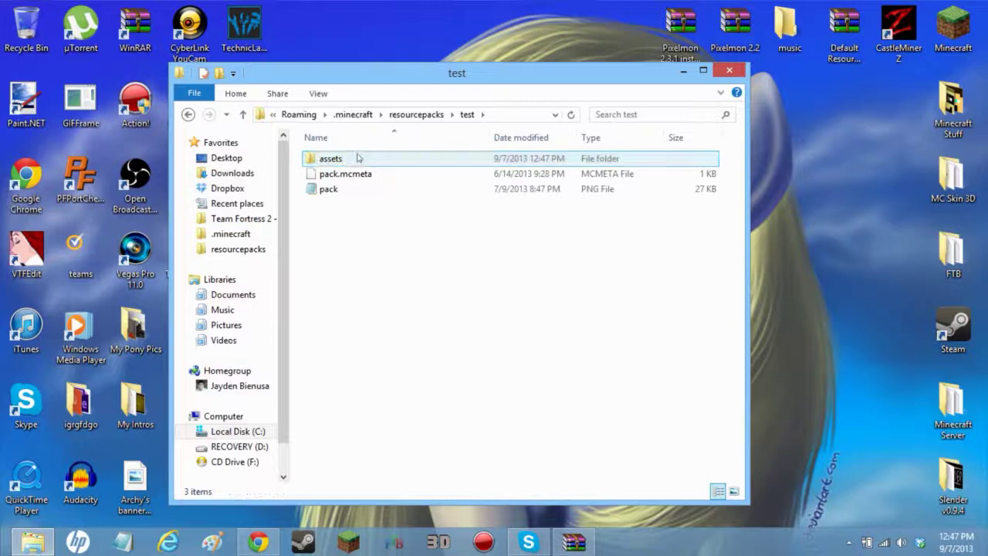
double_click(363, 159)
Step: Create a 'minecraft' folder inside assets and open it
right_click(426, 238)
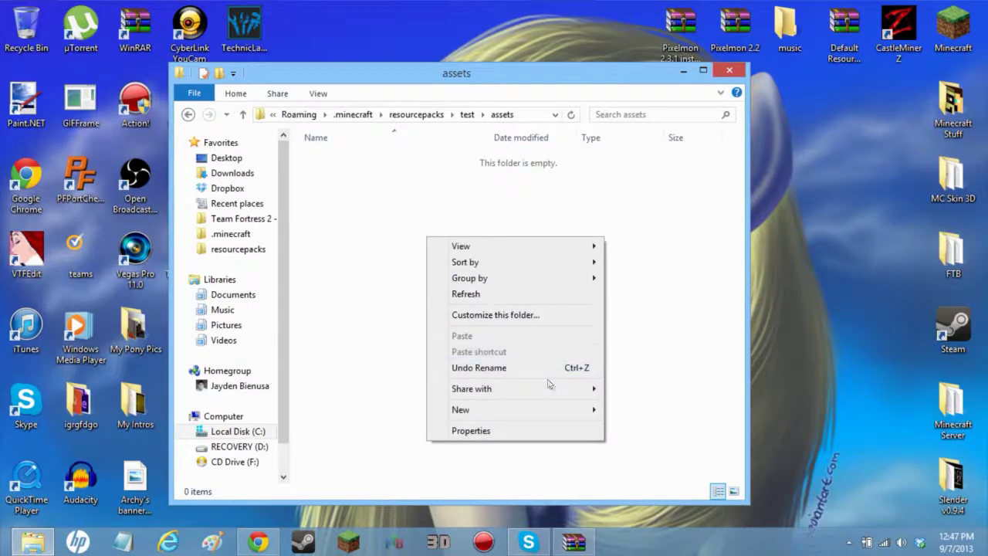
mouse_move(569, 408)
click(637, 409)
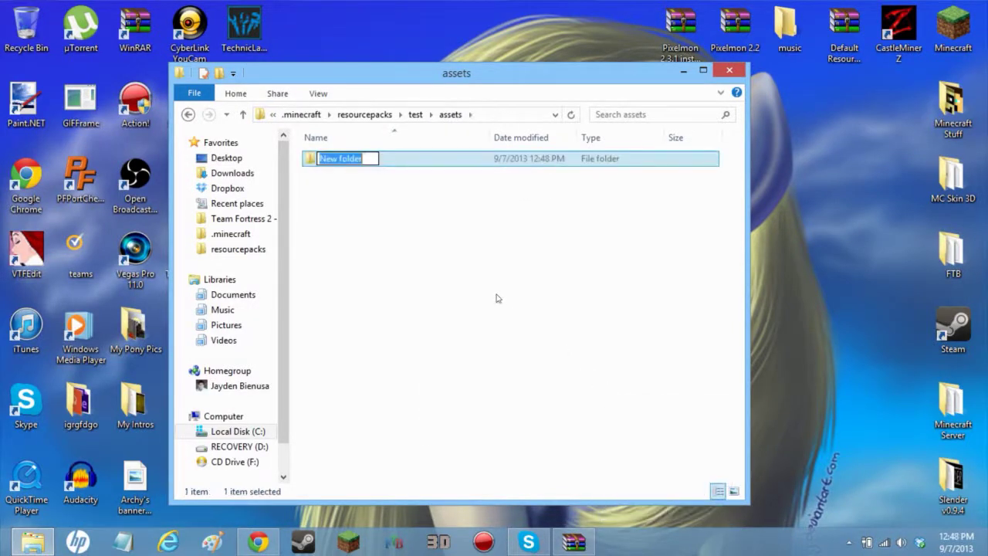
text(minesrac)
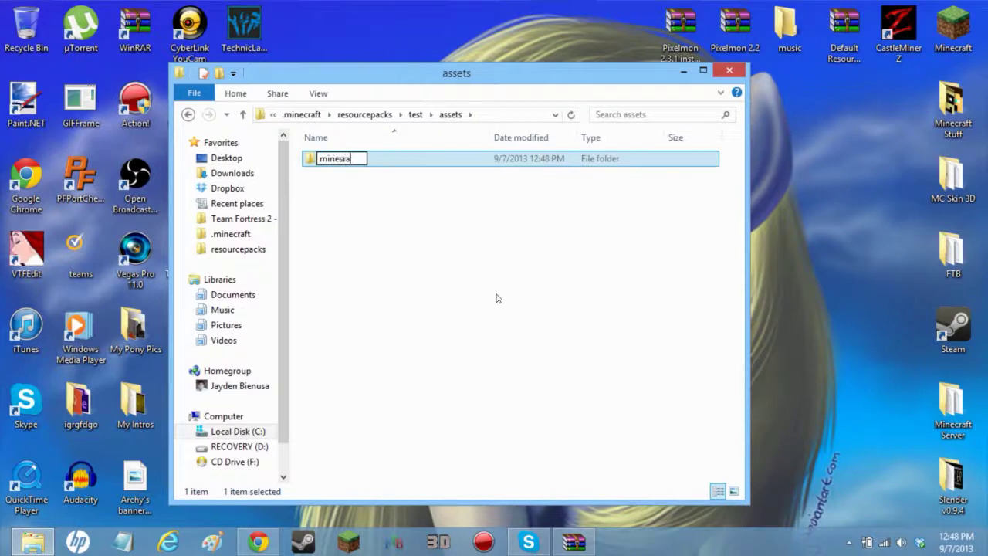
key(BackSpace)
text(f)
key(BackSpace)
key(BackSpace)
key(BackSpace)
key(BackSpace)
text(craft)
click(498, 298)
double_click(375, 165)
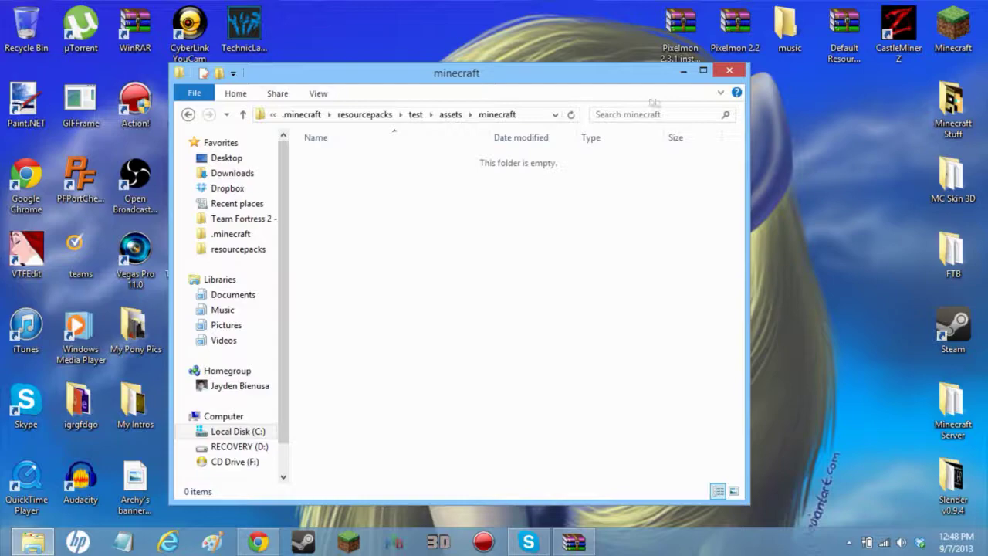
Step: Browse Default Resource Pack.zip to its assets\minecraft folder
click(573, 542)
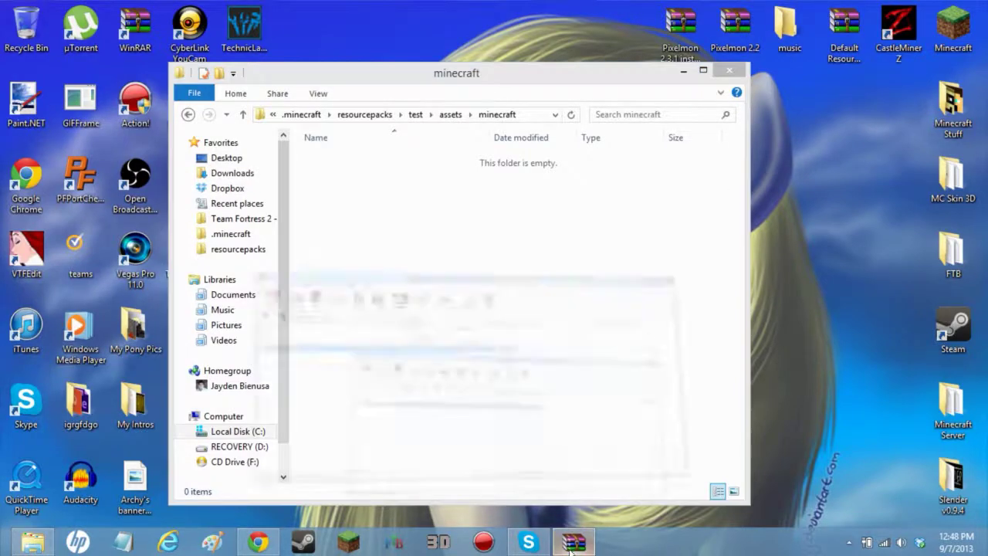
drag(302, 24, 727, 67)
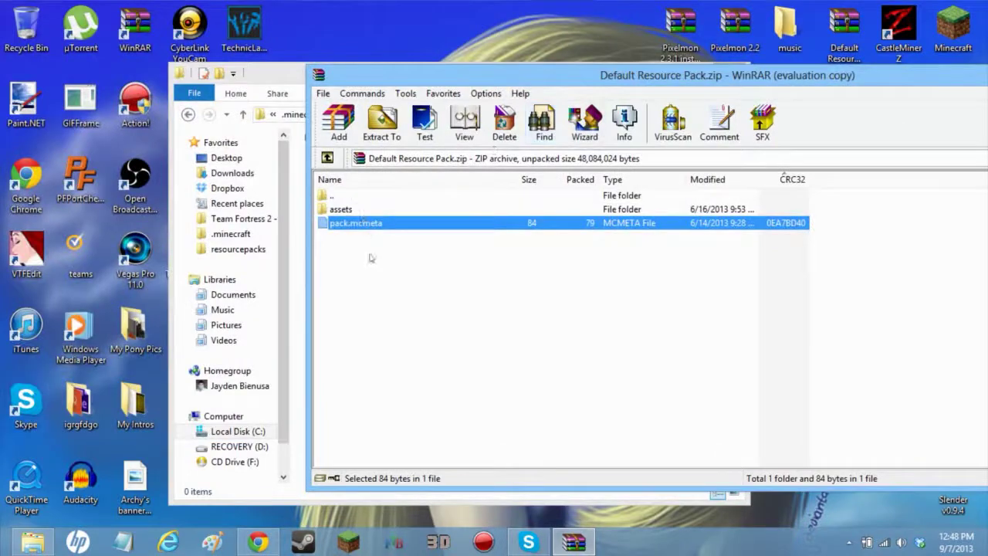
click(371, 258)
double_click(364, 209)
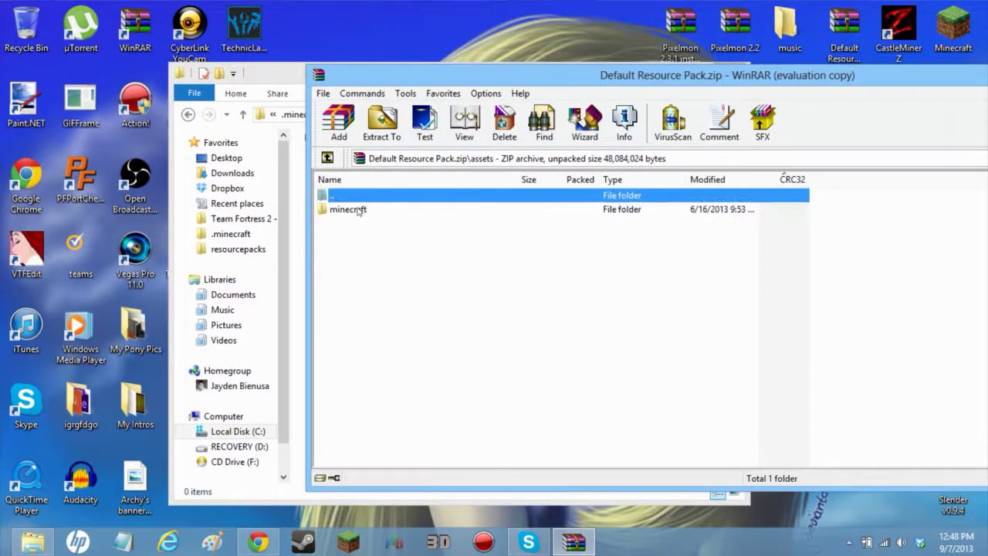
double_click(359, 210)
drag(466, 83, 852, 196)
Step: Copy all eight folders, font through textures, into test's minecraft folder and close WinRAR
drag(780, 459, 465, 277)
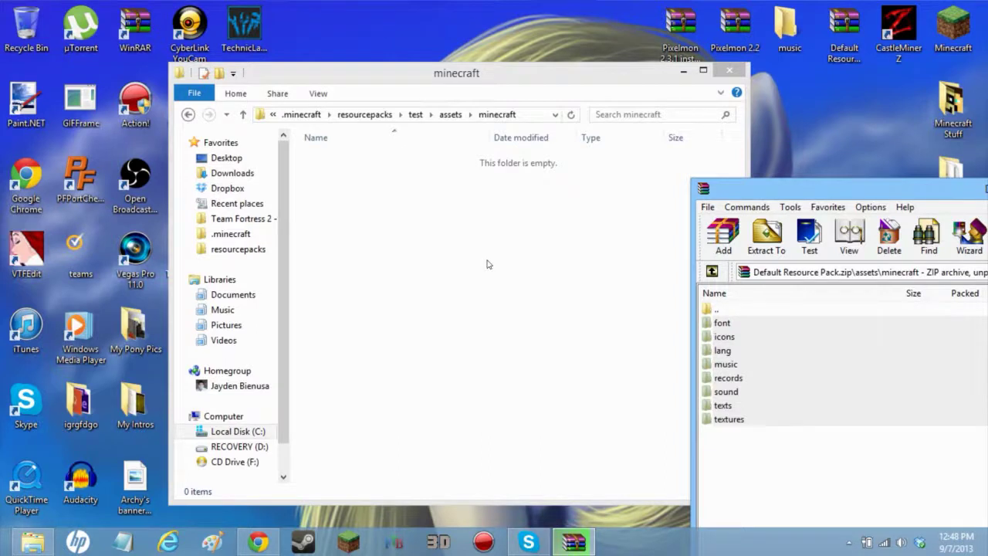
drag(487, 264, 487, 264)
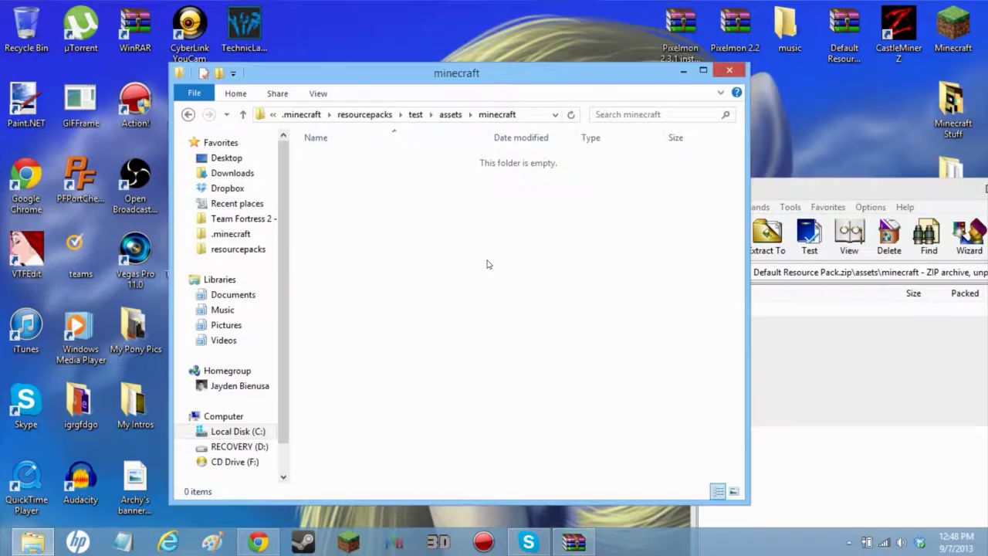
click(619, 338)
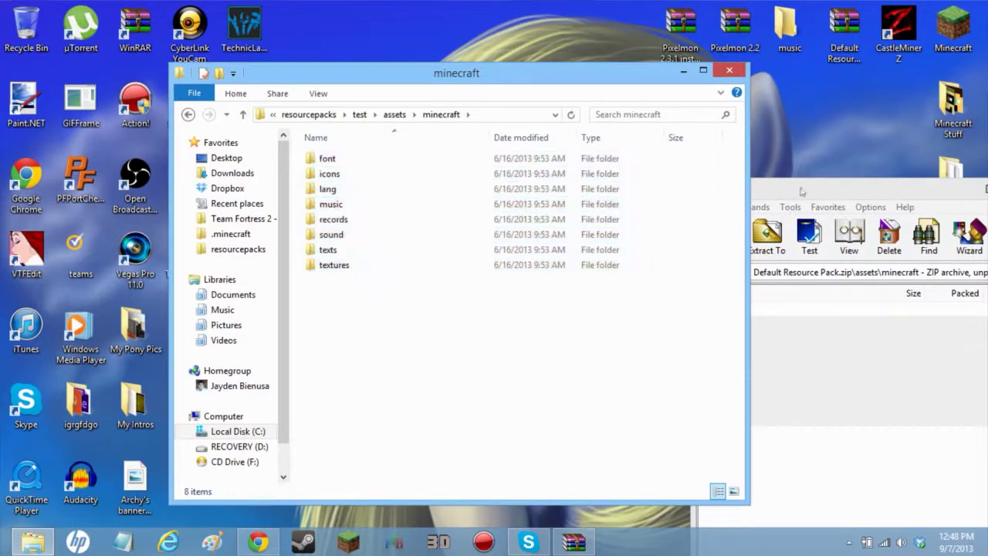
click(803, 192)
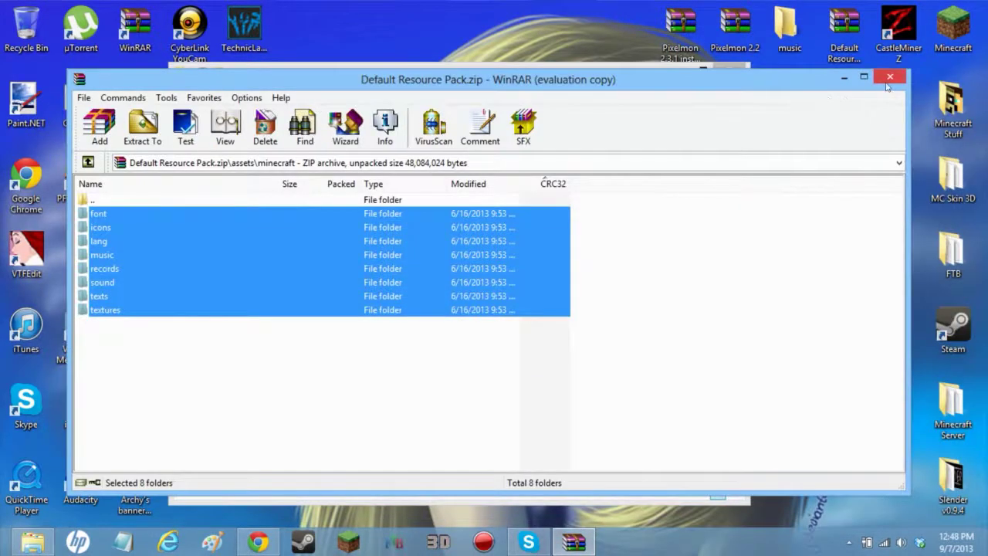
click(888, 79)
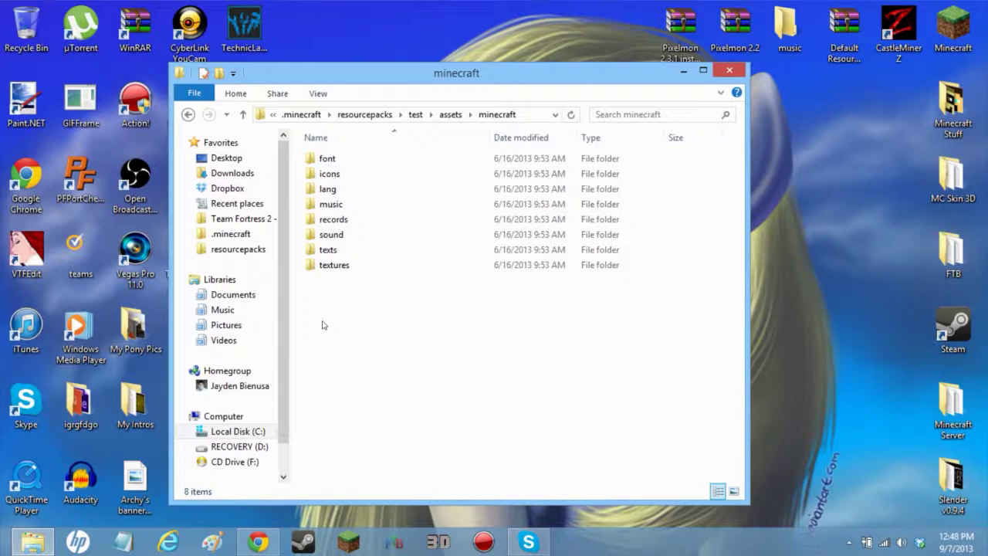
drag(595, 398, 401, 328)
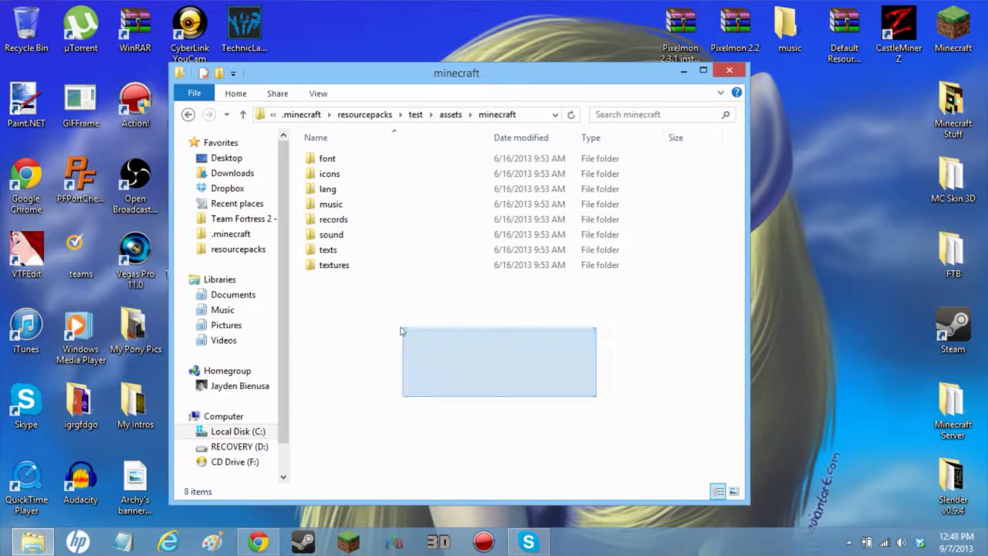
drag(536, 417, 410, 329)
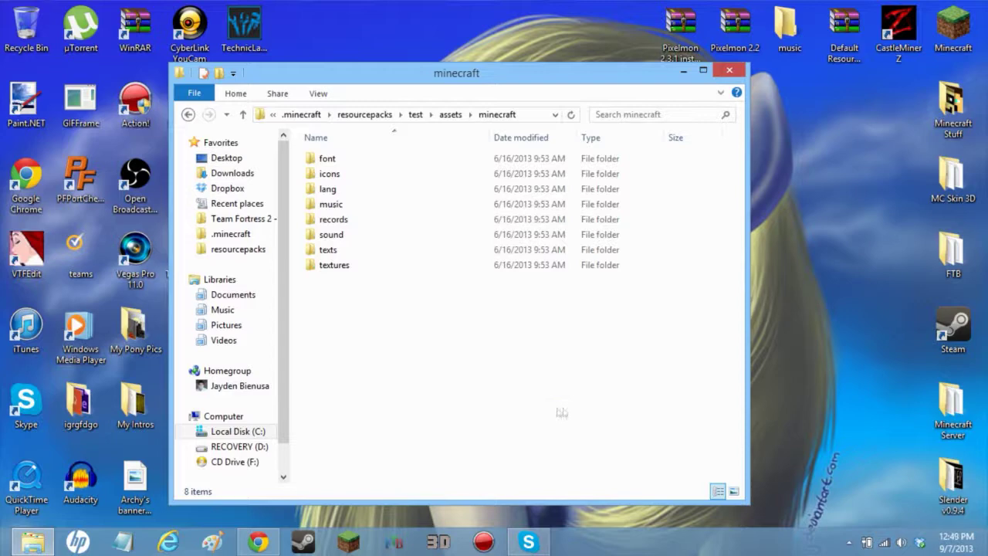
drag(360, 302, 491, 369)
drag(384, 313, 558, 416)
Step: Review the Cat, Dropbox and Just mah bass cannon song tabs, then drag Cat.mp3 to the desktop
key(alt+Tab)
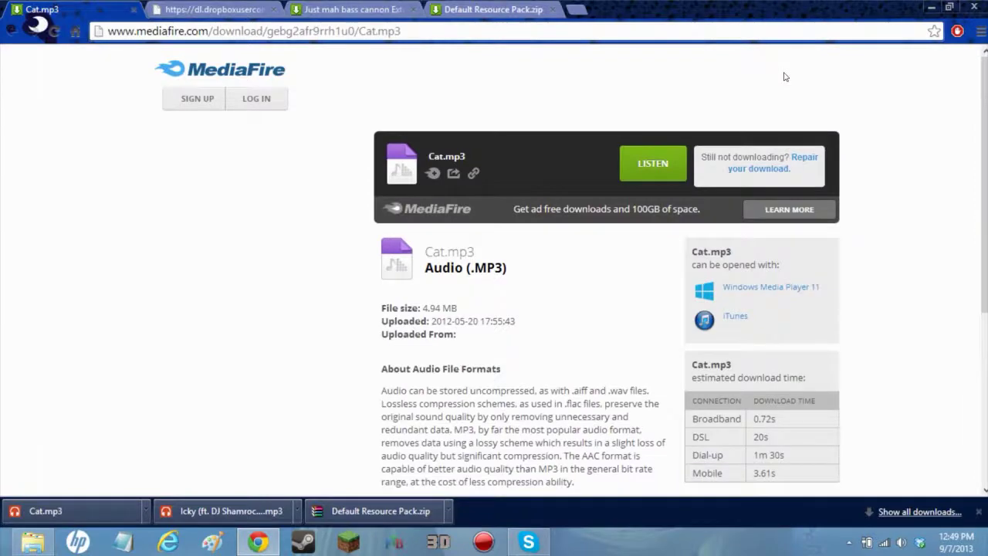
click(351, 9)
click(198, 9)
key(ctrl+Tab)
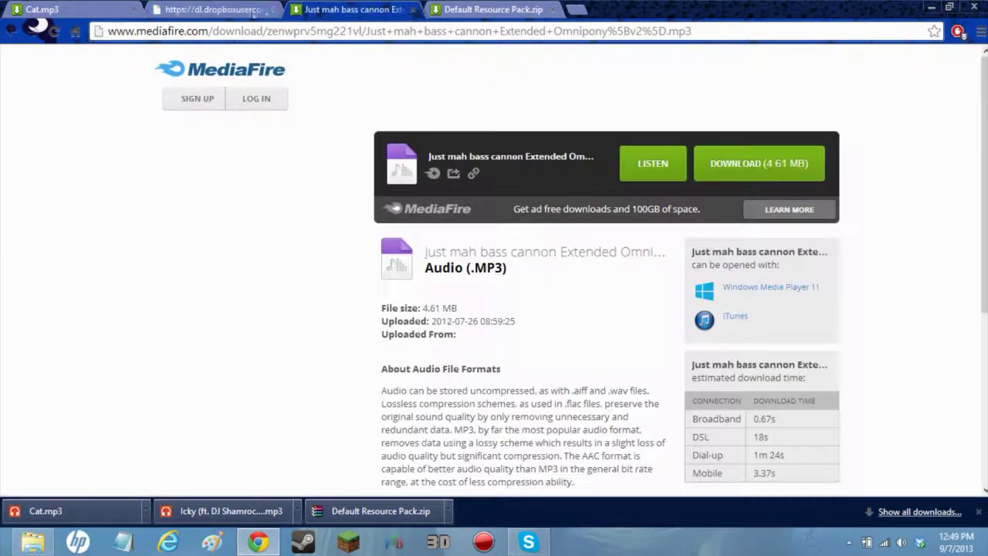
key(ctrl+Tab)
key(ctrl+Tab)
key(ctrl+Tab)
key(ctrl+Tab)
key(ctrl+shift+Tab)
click(122, 11)
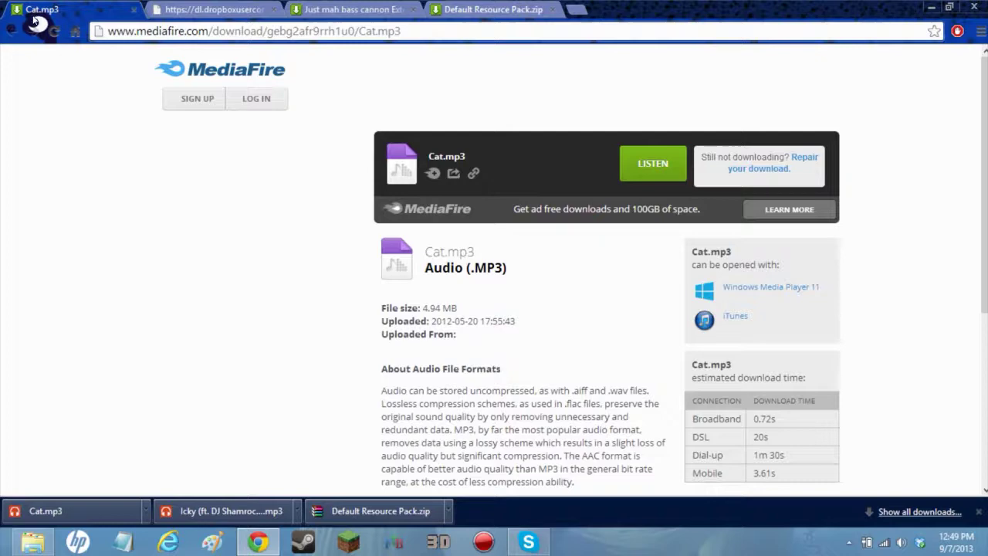
click(212, 9)
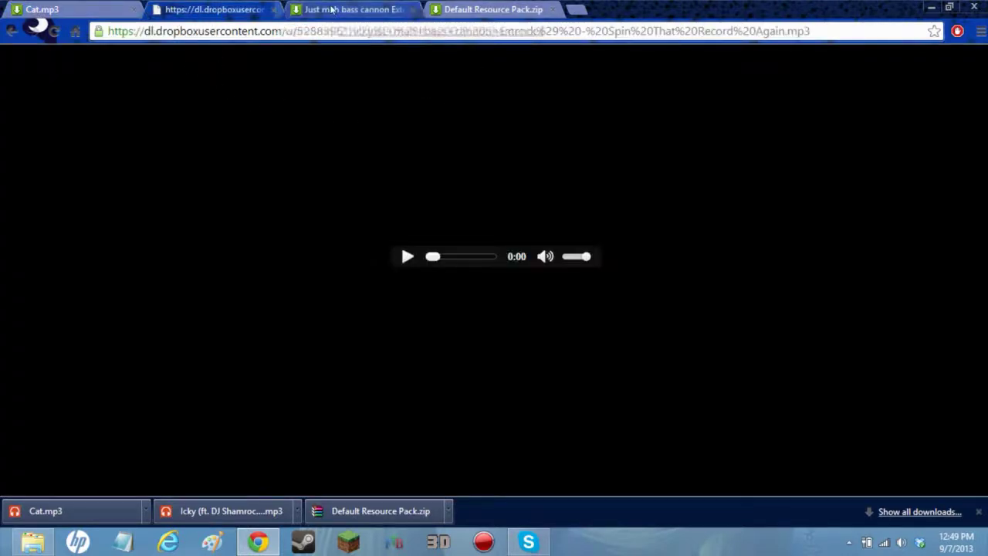
click(351, 11)
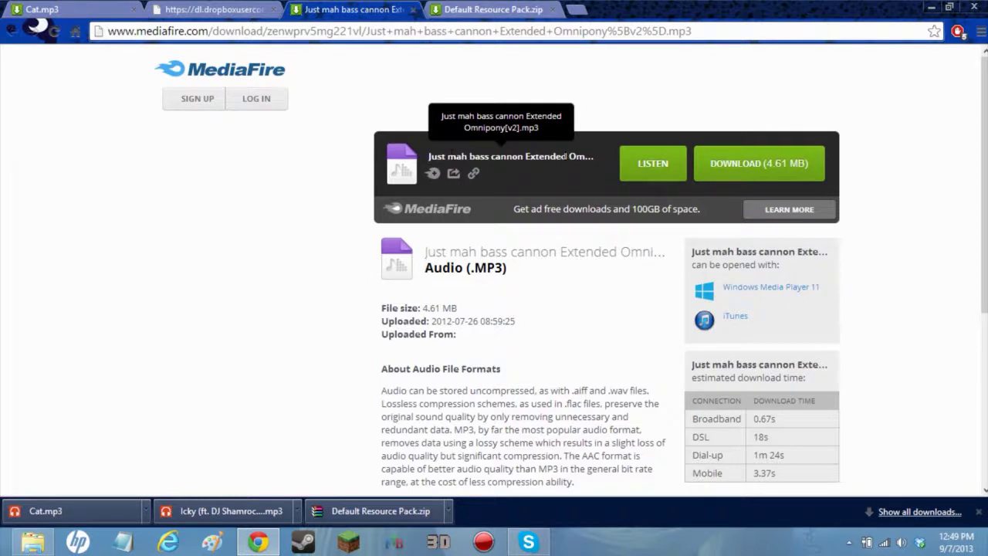
click(232, 10)
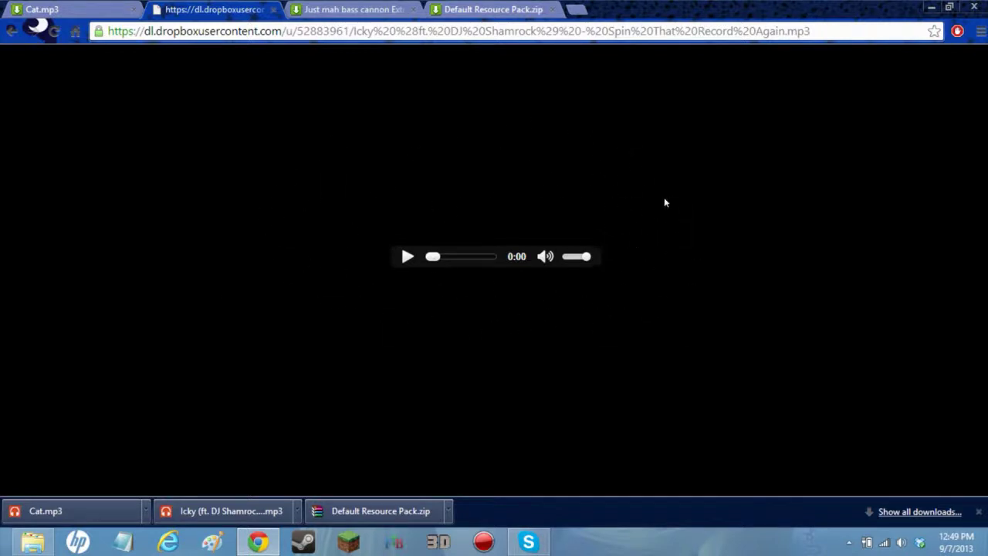
click(77, 9)
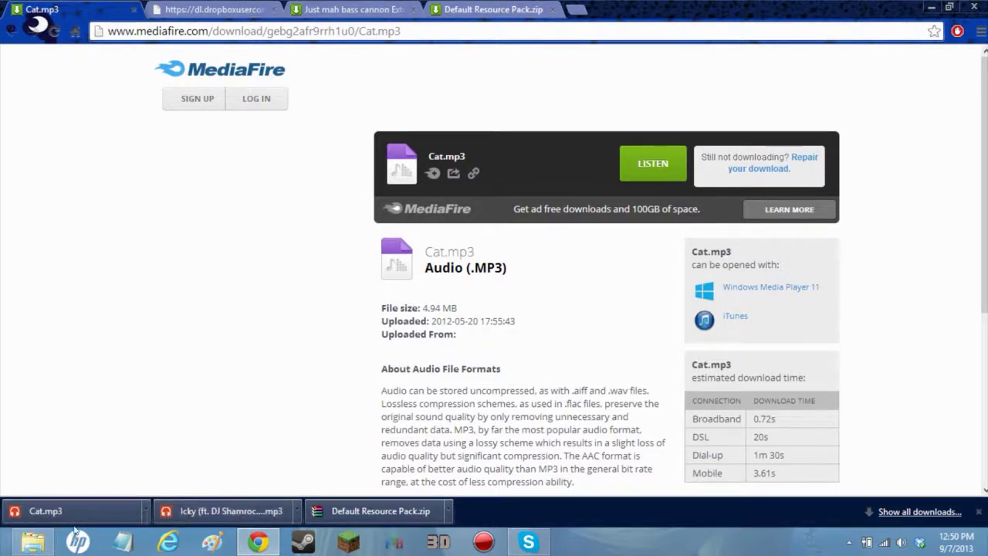
drag(228, 522, 435, 171)
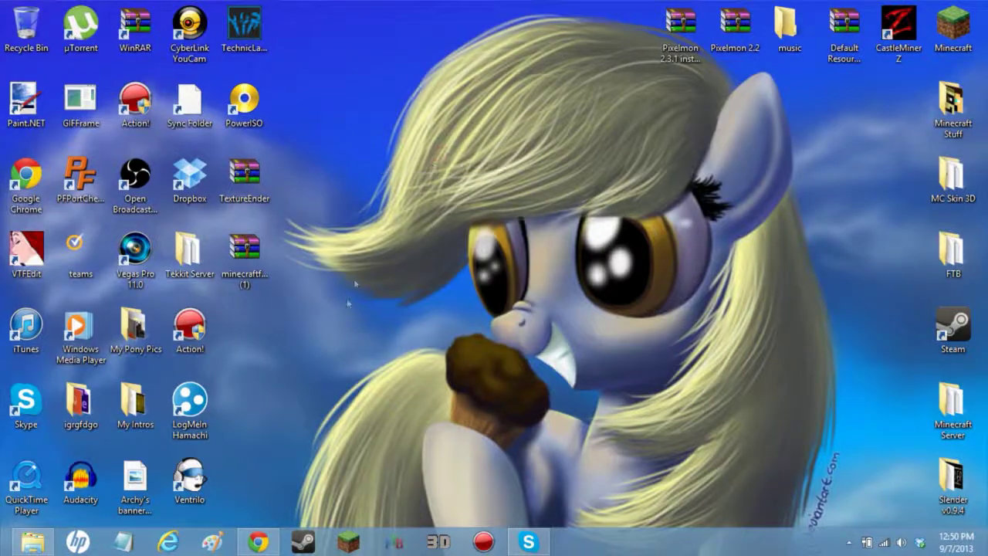
Step: Switch between the Chrome window and the desktop
click(258, 541)
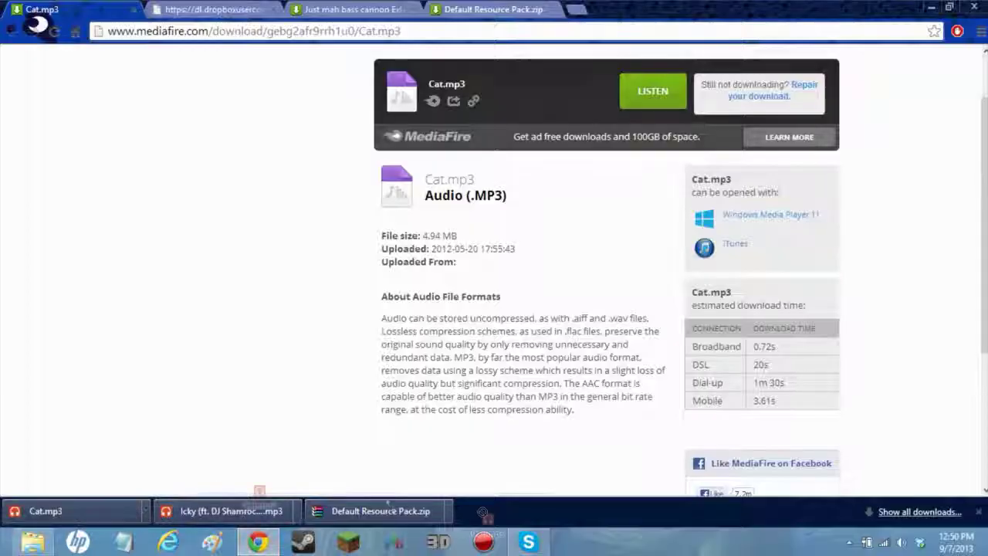
click(982, 551)
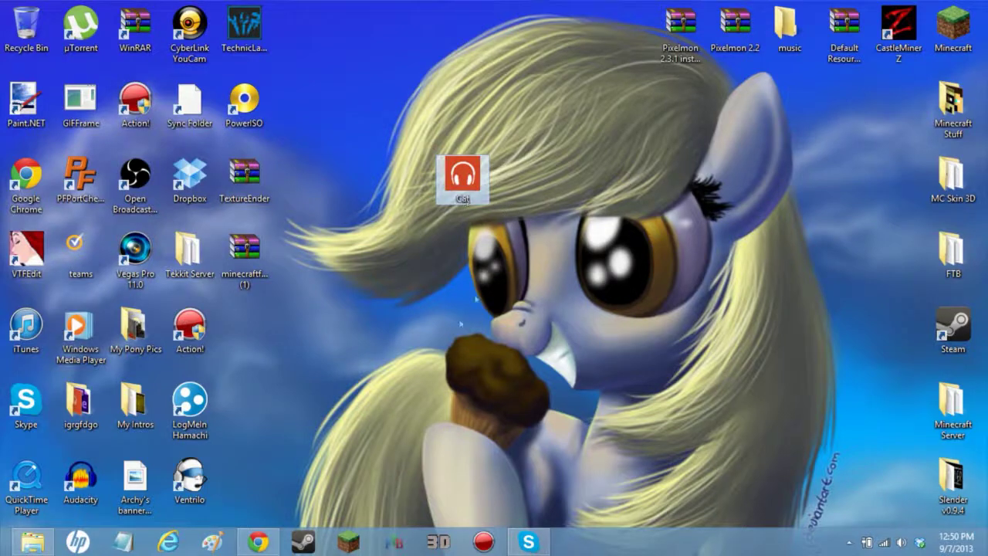
click(258, 541)
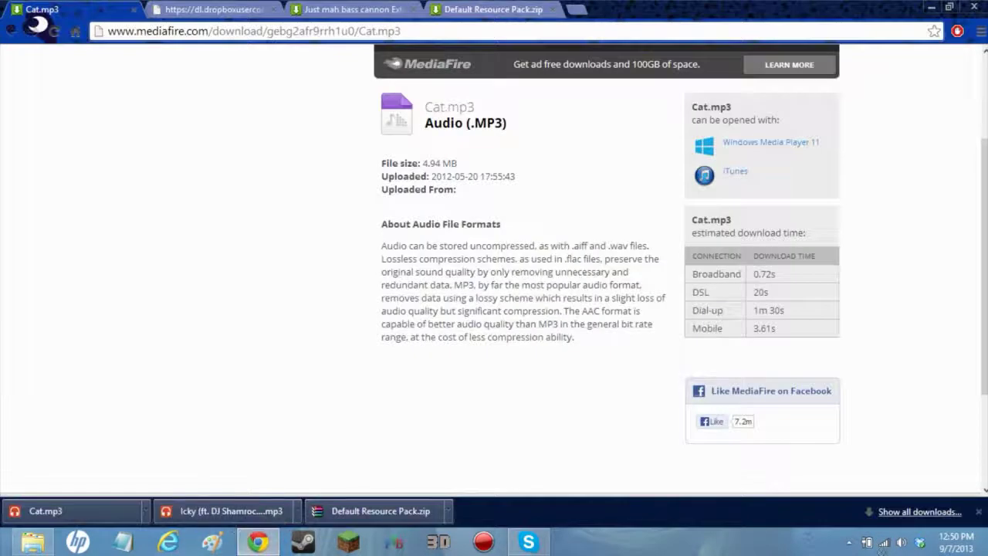
click(982, 551)
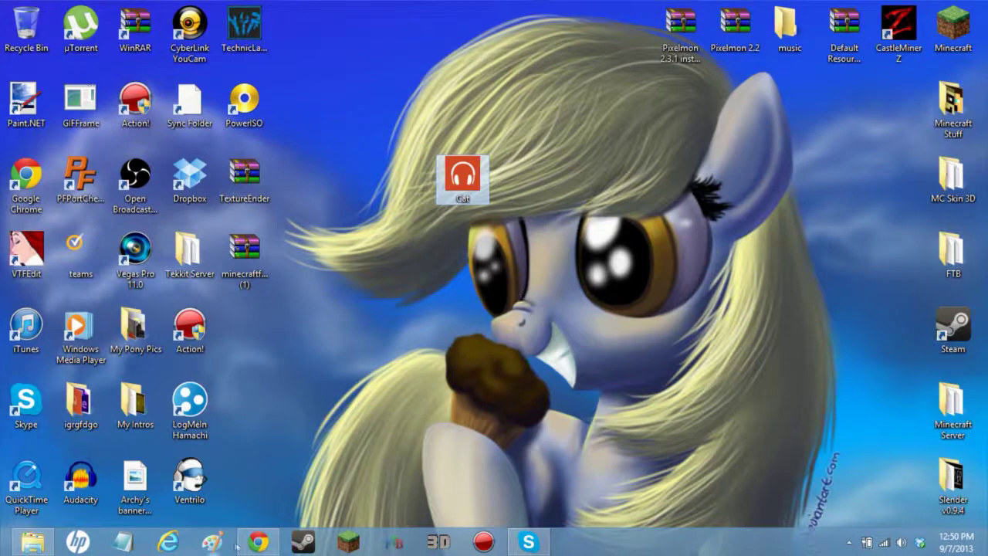
Step: Check the Downloads folder, close it, and launch Audacity from the desktop
right_click(35, 540)
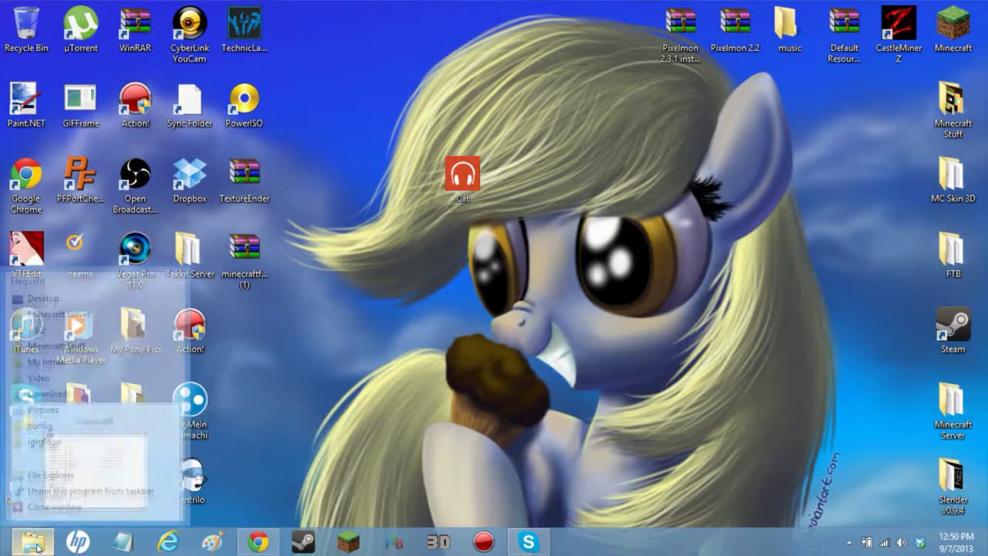
click(75, 388)
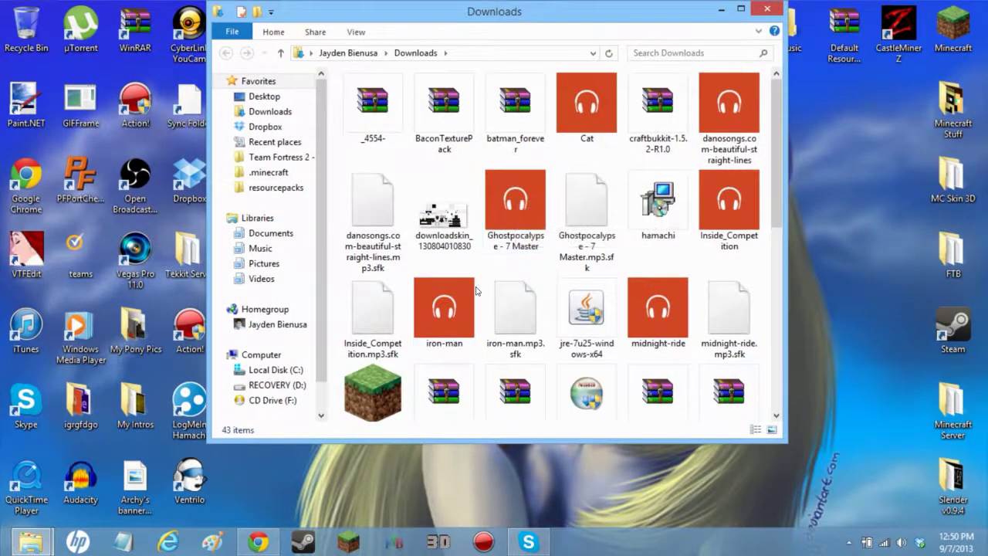
scroll(476, 291, down, 5)
scroll(477, 291, up, 5)
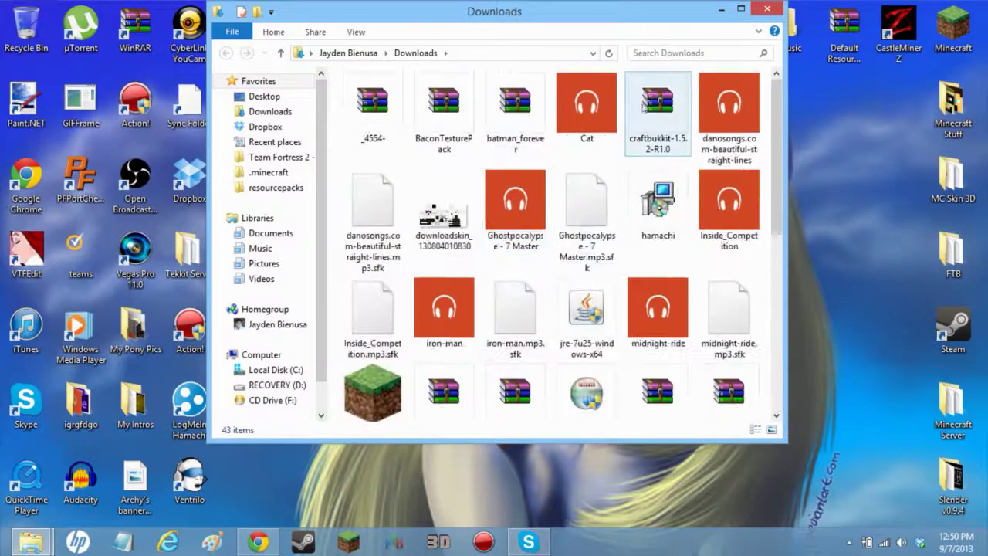
click(765, 9)
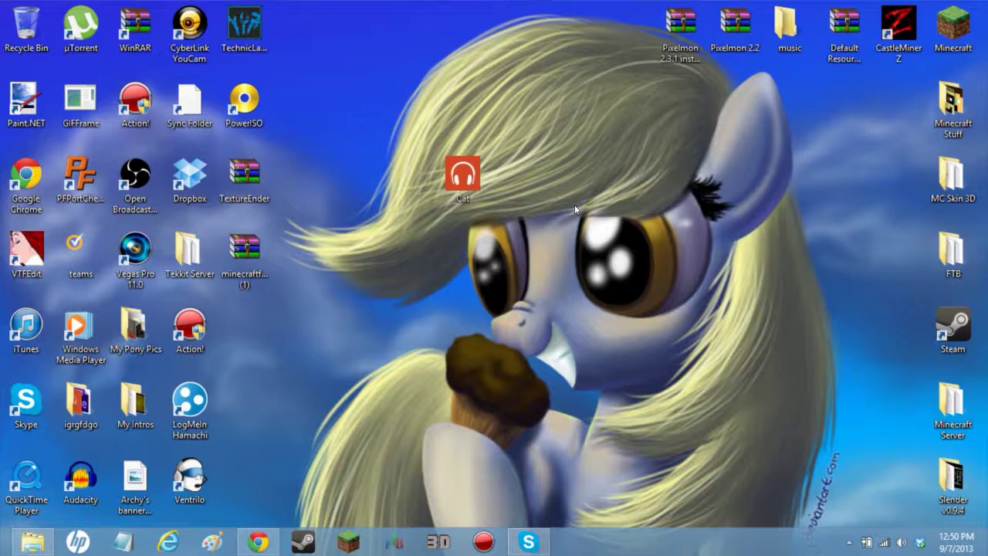
click(535, 274)
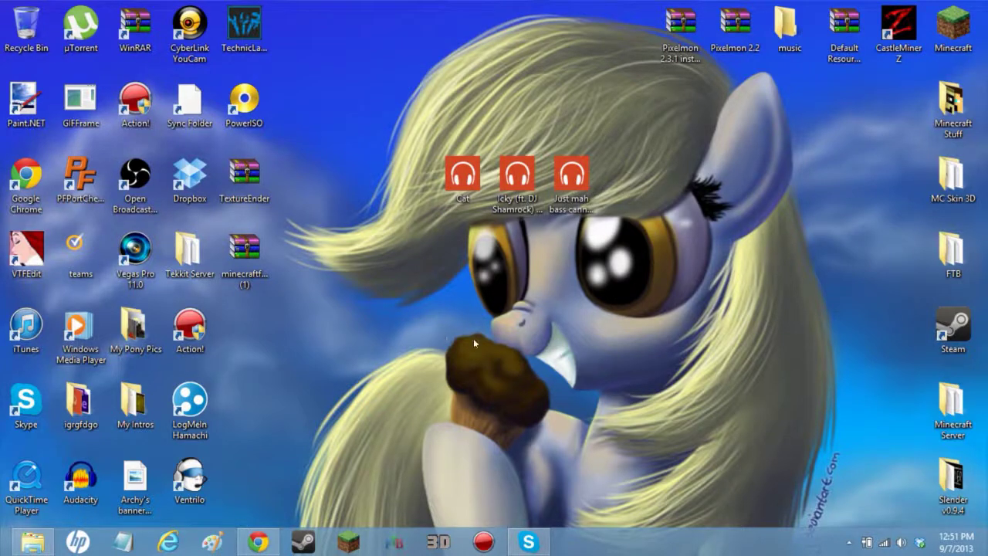
double_click(81, 485)
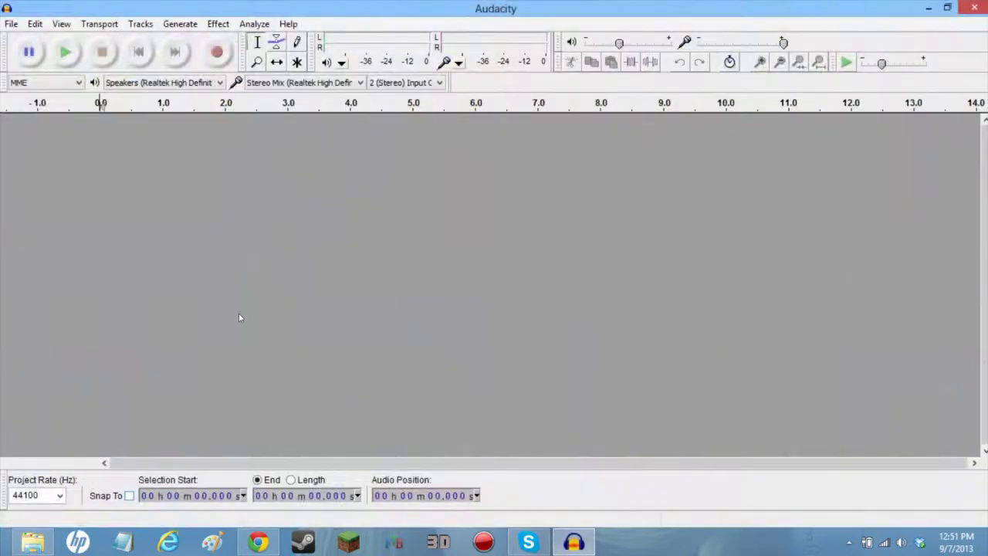
Step: Load the Just mah bass cannon MP3 into Audacity and start File > Export
click(926, 8)
drag(519, 179, 471, 174)
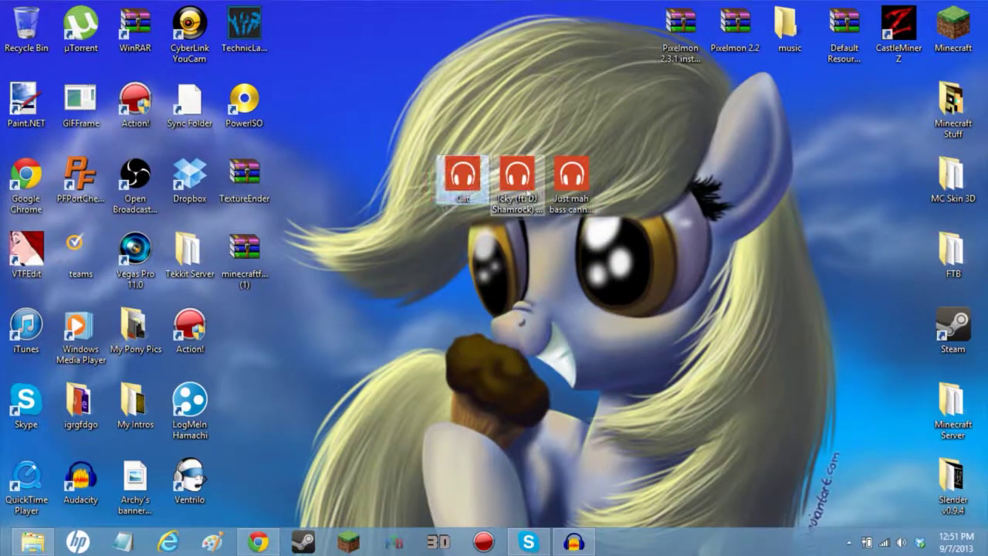
drag(571, 176, 274, 244)
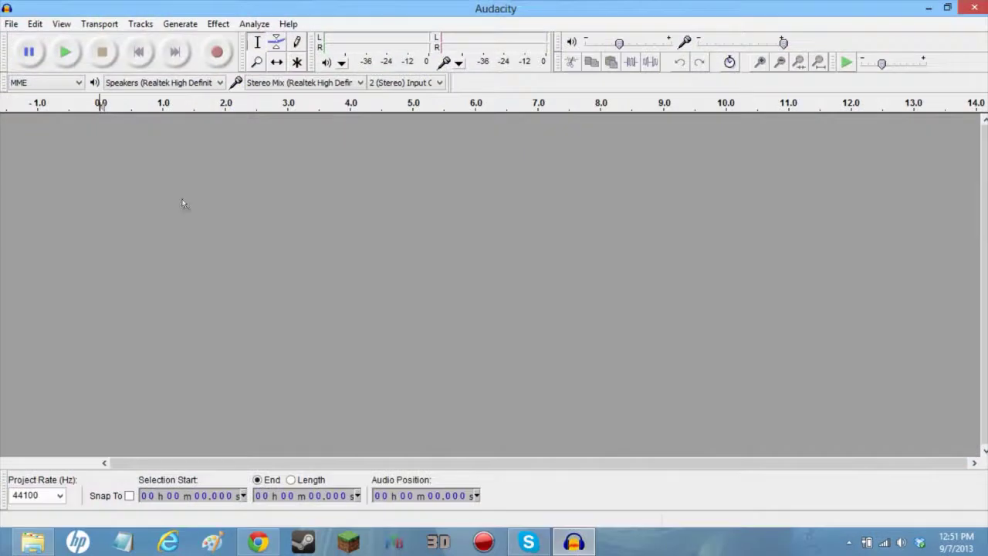
drag(223, 203, 224, 185)
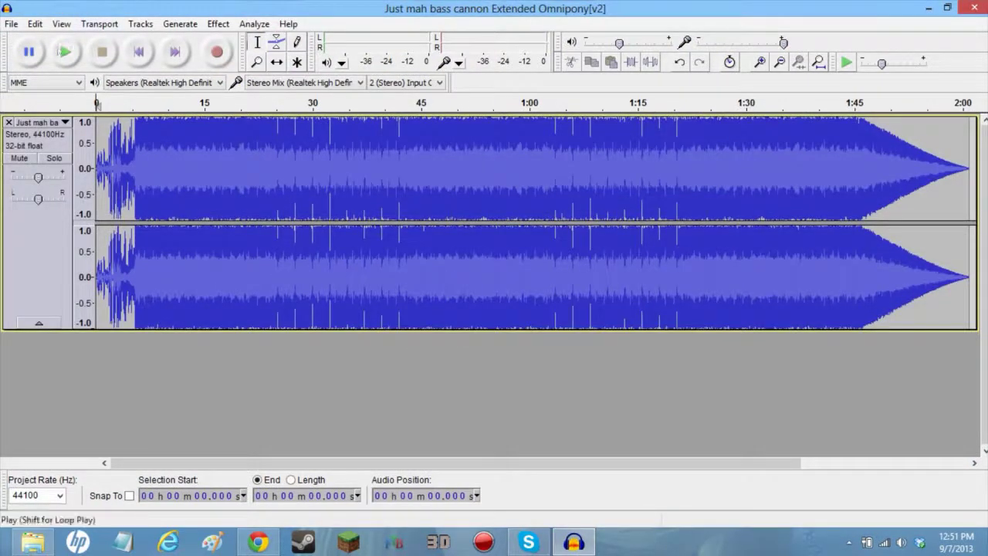
click(11, 24)
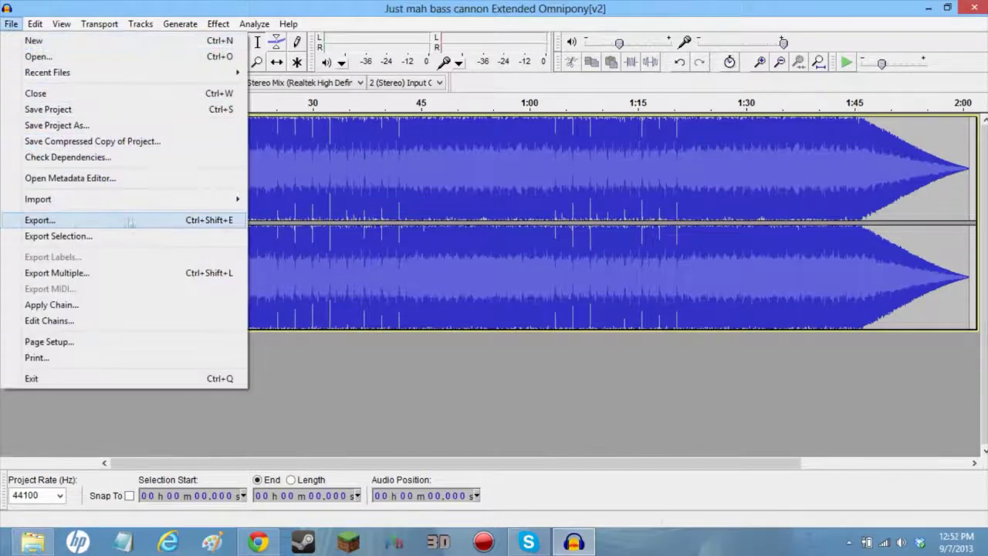
click(184, 222)
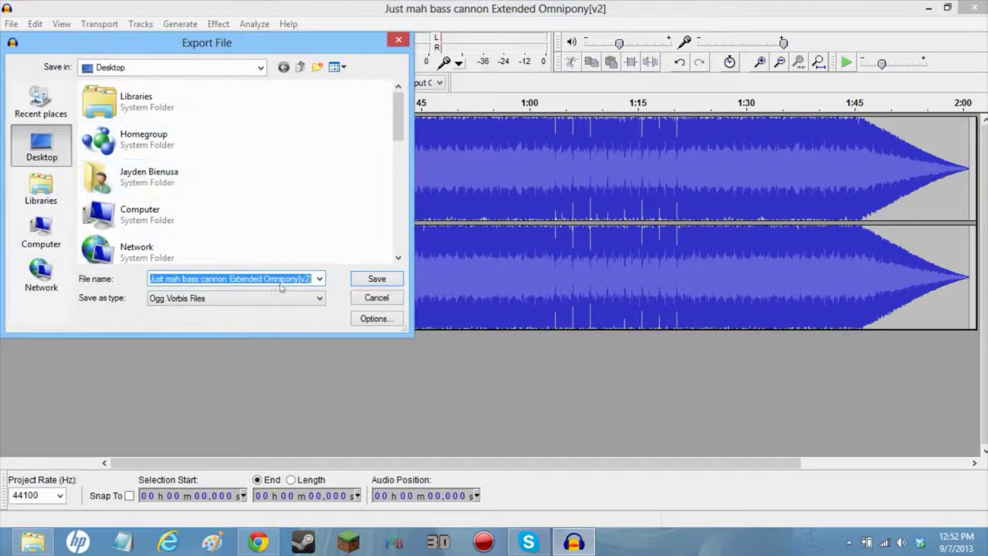
Step: Export the track as Ogg Vorbis named 13, accepting the metadata
click(198, 303)
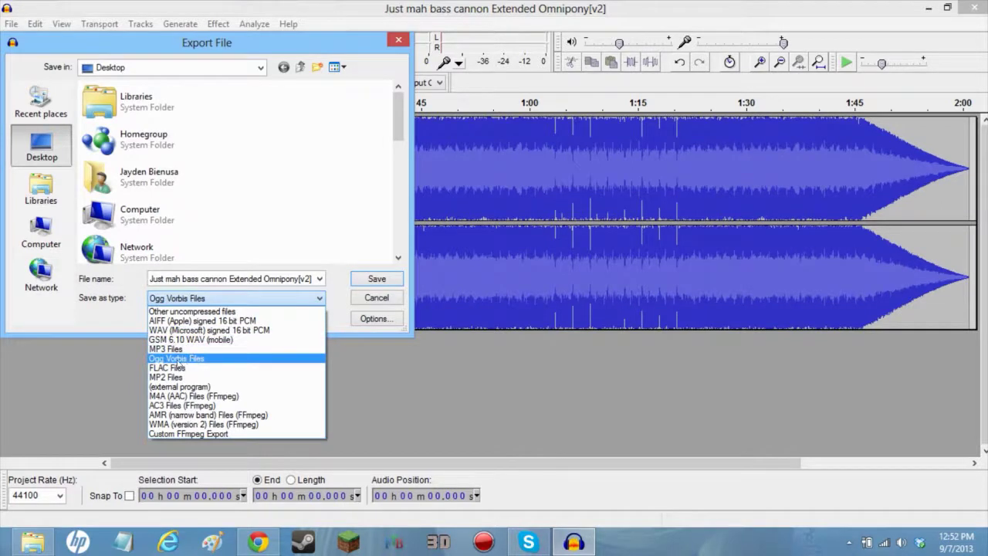
click(178, 359)
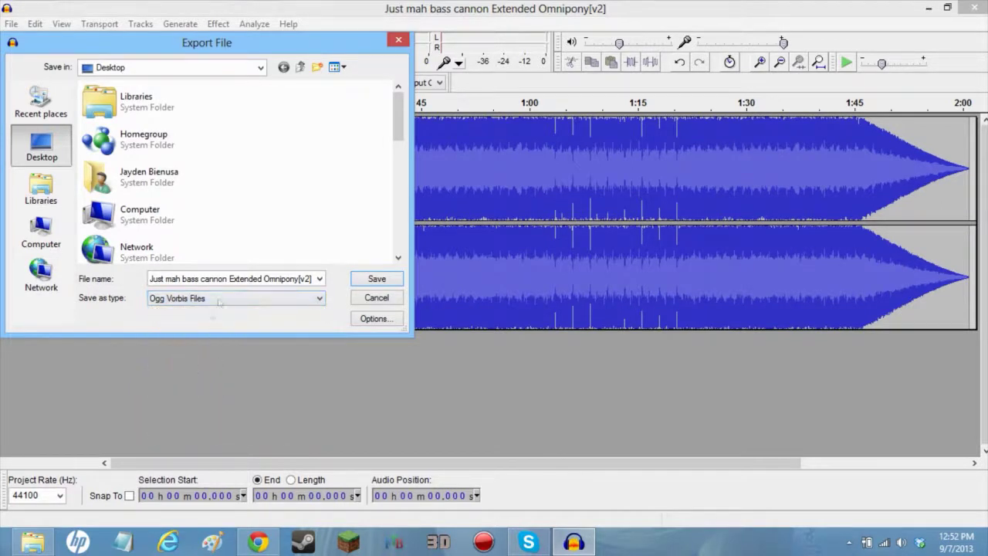
click(231, 280)
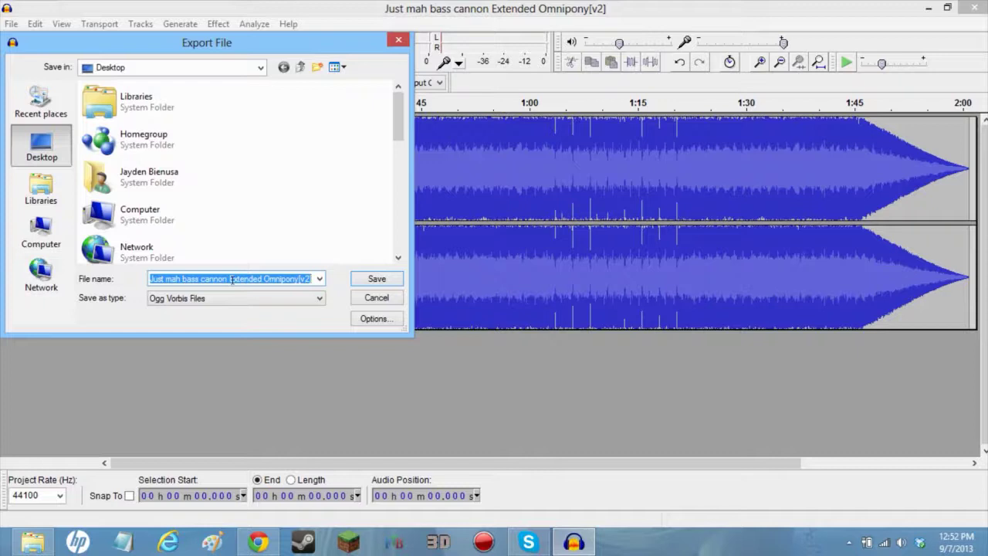
text(13)
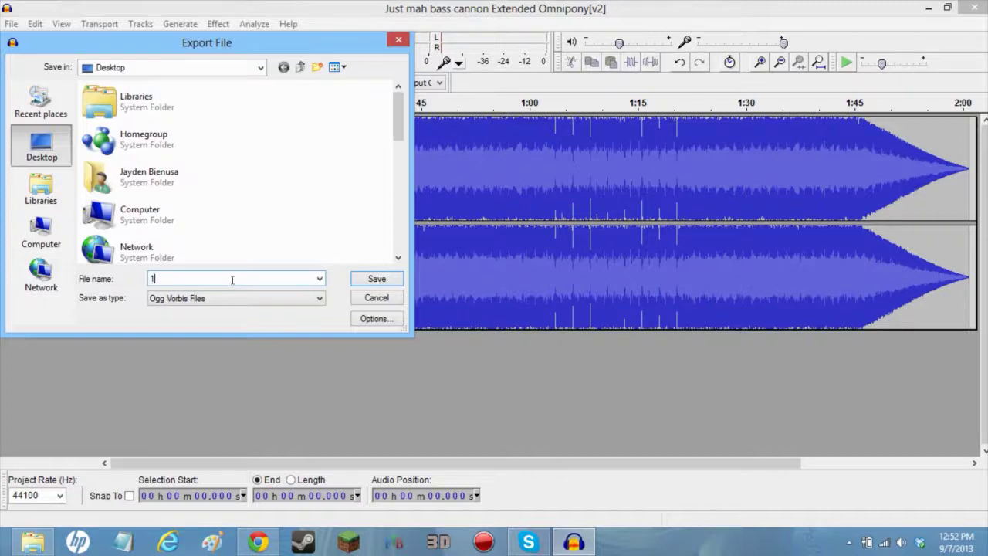
click(376, 279)
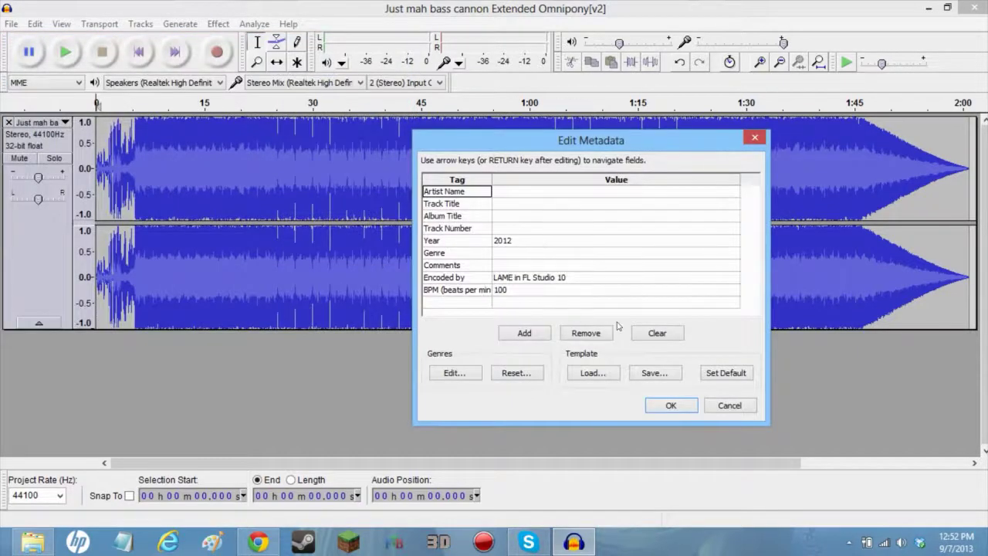
click(666, 405)
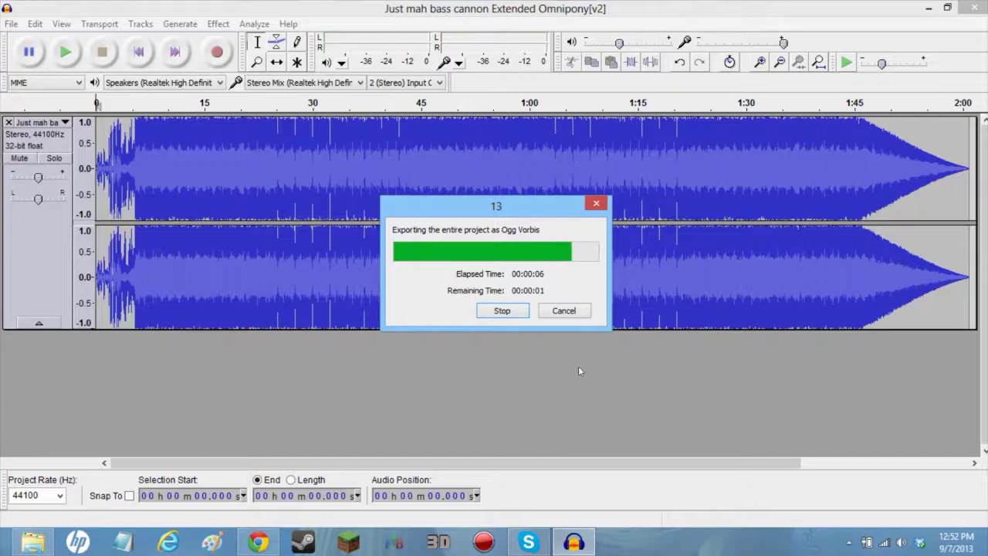
Step: Minimize Audacity, center the exported 13 file, and restore the minecraft folder window
click(928, 7)
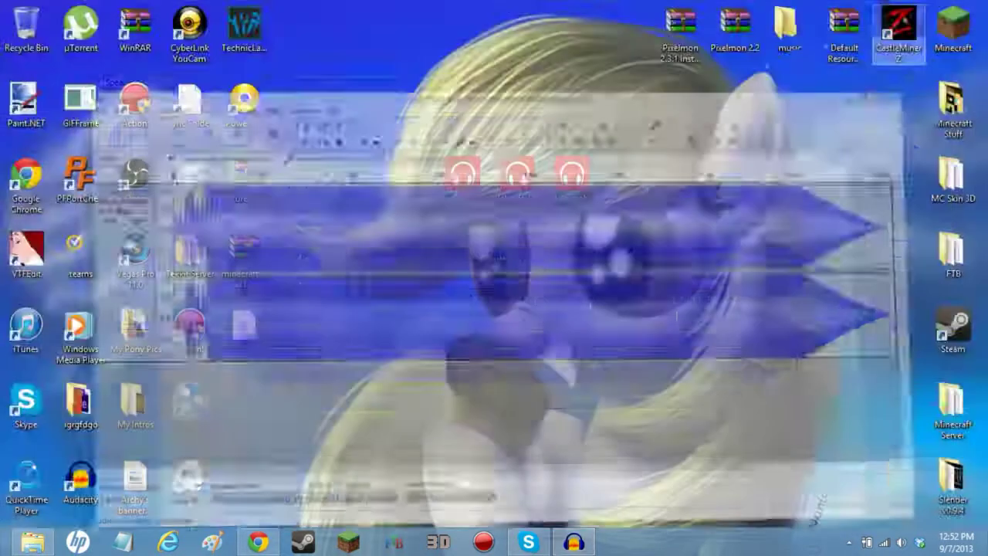
drag(246, 329, 529, 272)
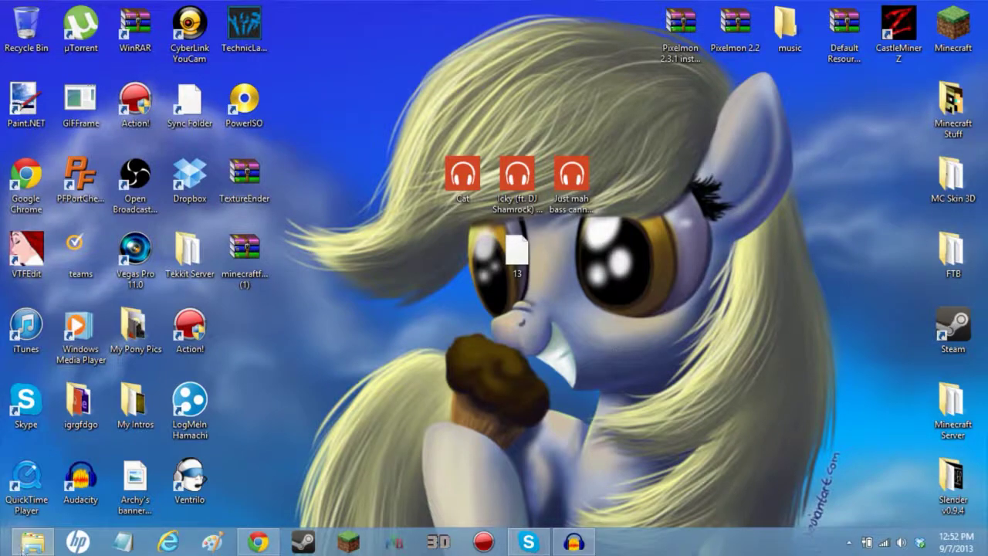
click(29, 544)
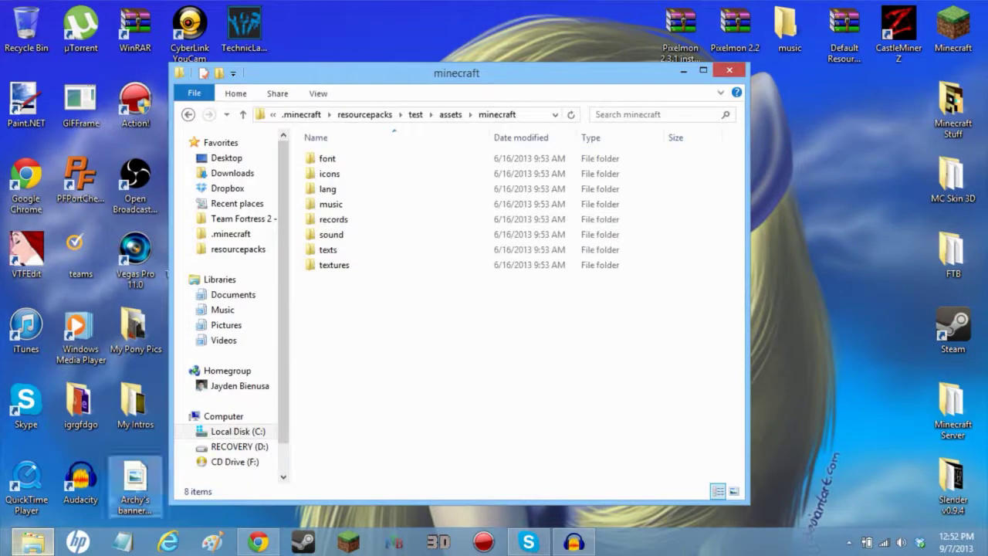
Step: Overwrite 13.ogg in test's records folder with the exported 13 file from the desktop
double_click(348, 220)
drag(460, 75, 950, 112)
click(520, 256)
drag(521, 256, 806, 100)
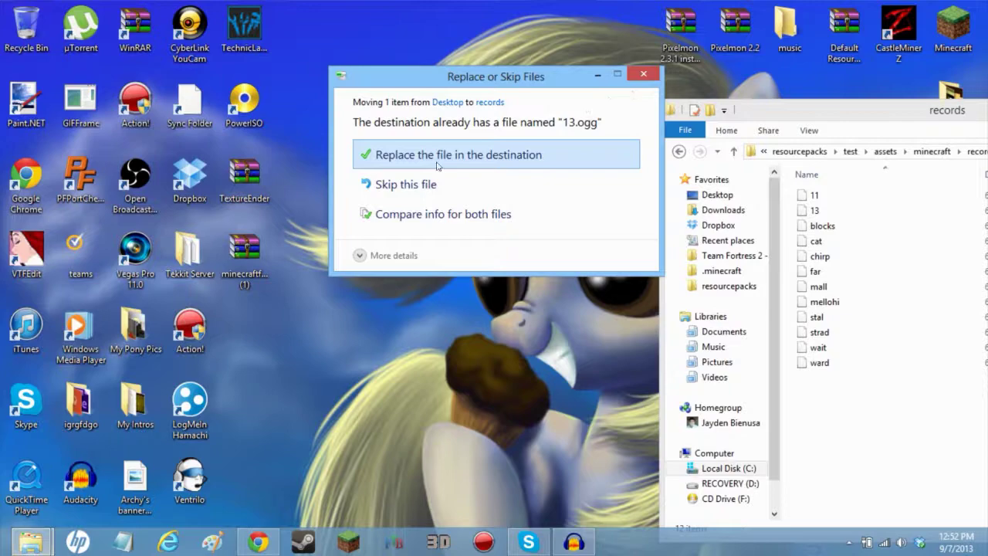
click(460, 157)
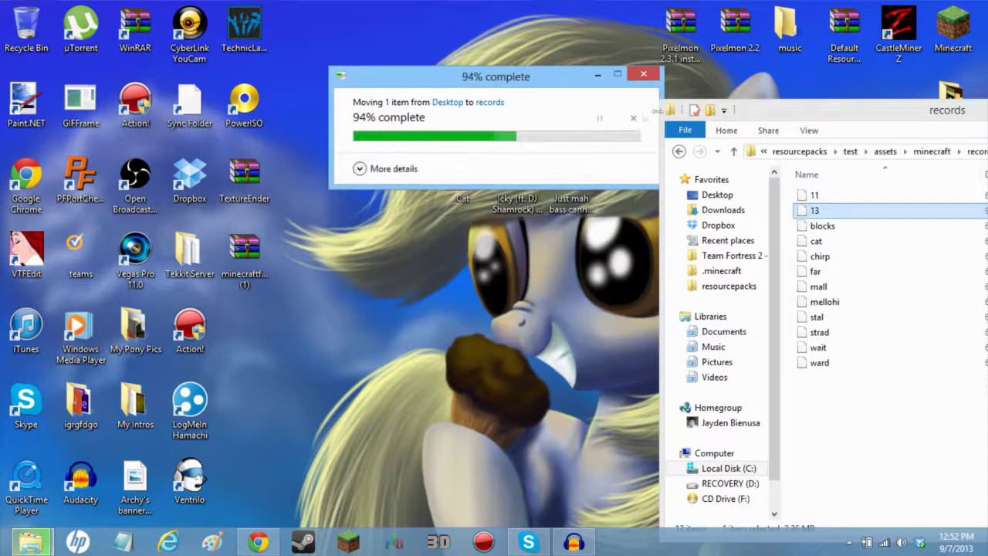
drag(848, 112, 389, 51)
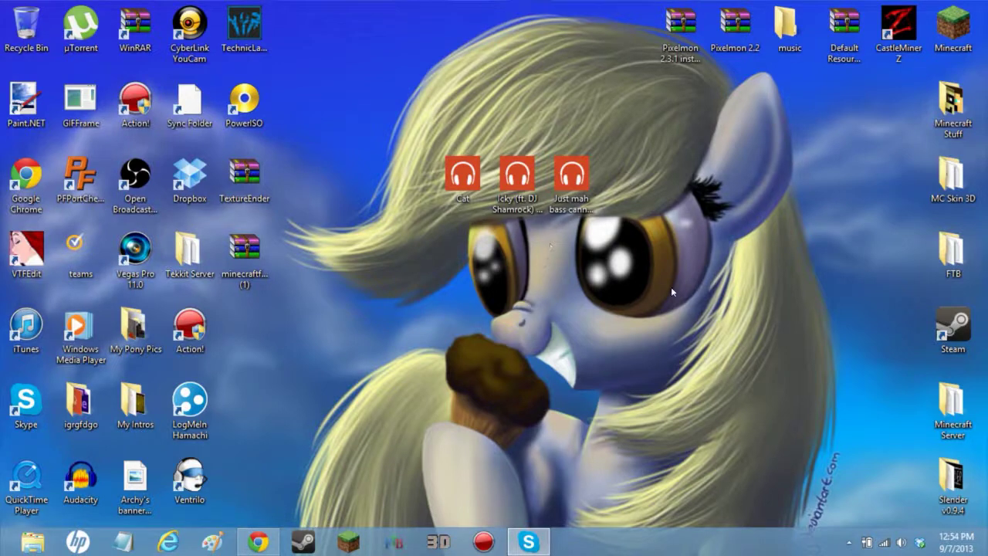
Step: Launch Minecraft 1.6.2 from the Minecraft Launcher and maximize the game window
double_click(956, 28)
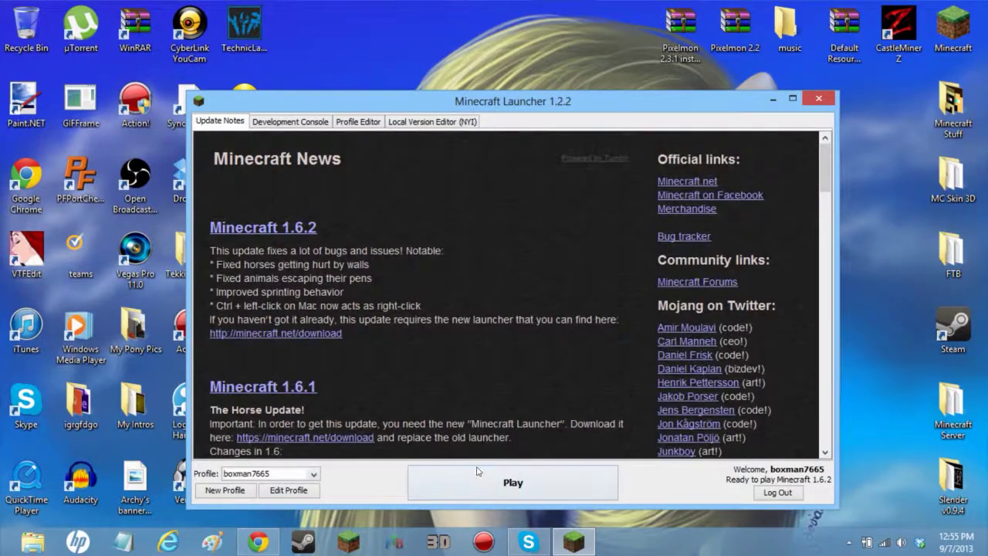
click(491, 482)
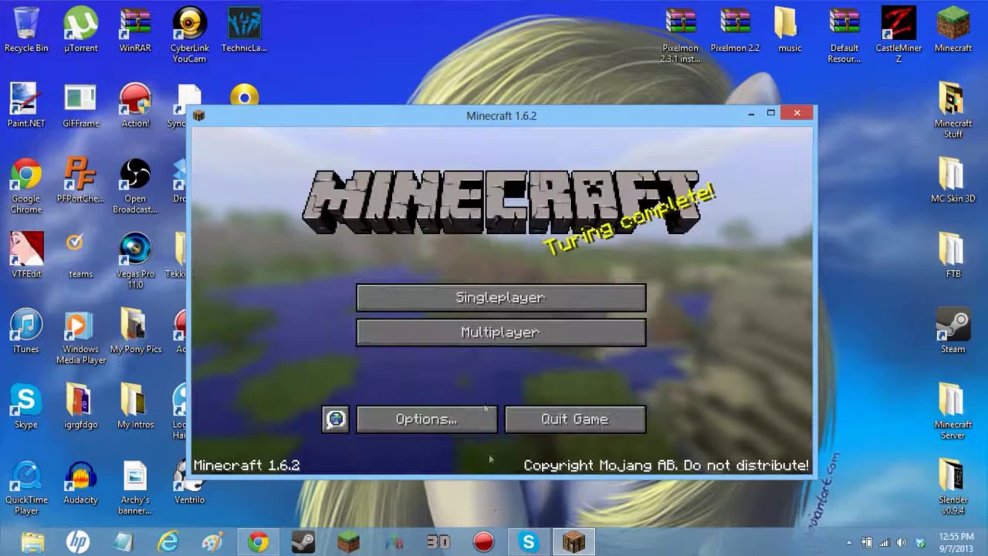
drag(489, 108, 511, 103)
double_click(510, 114)
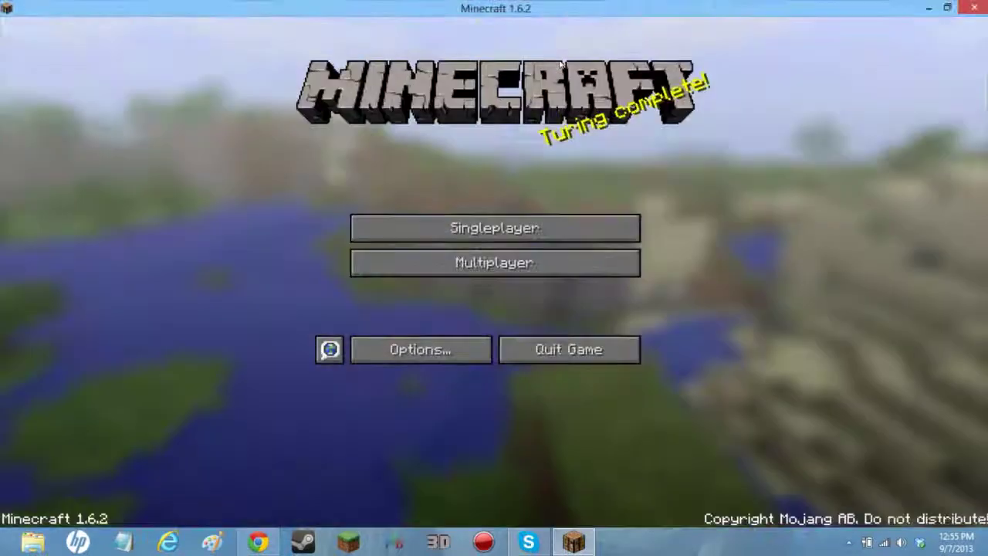
Step: Select the test resource pack in Options and return to the title menu
click(403, 351)
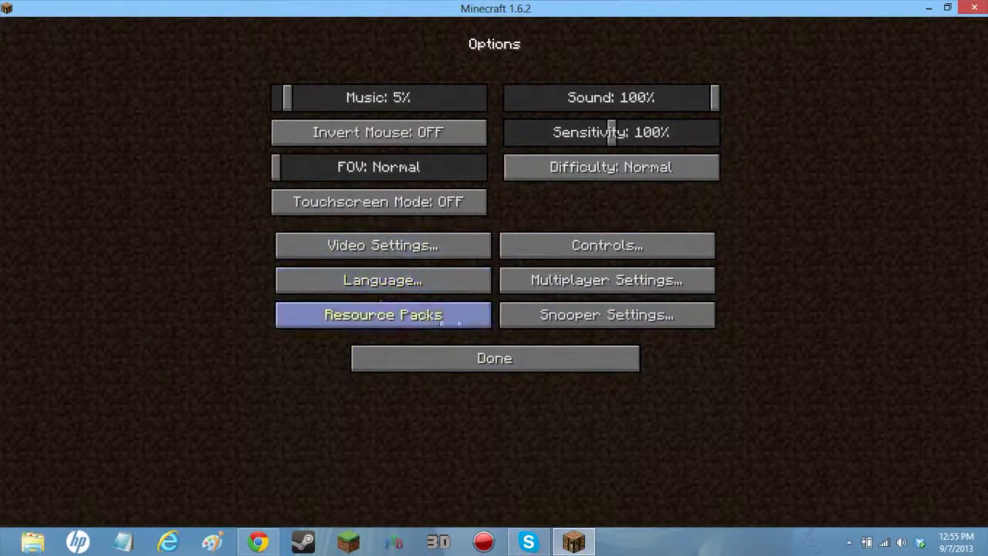
click(420, 320)
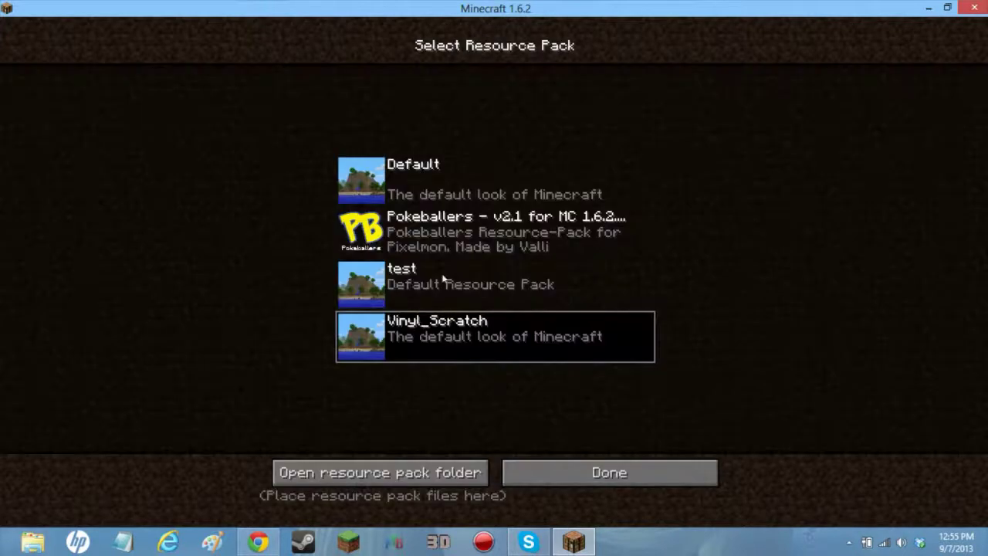
click(418, 273)
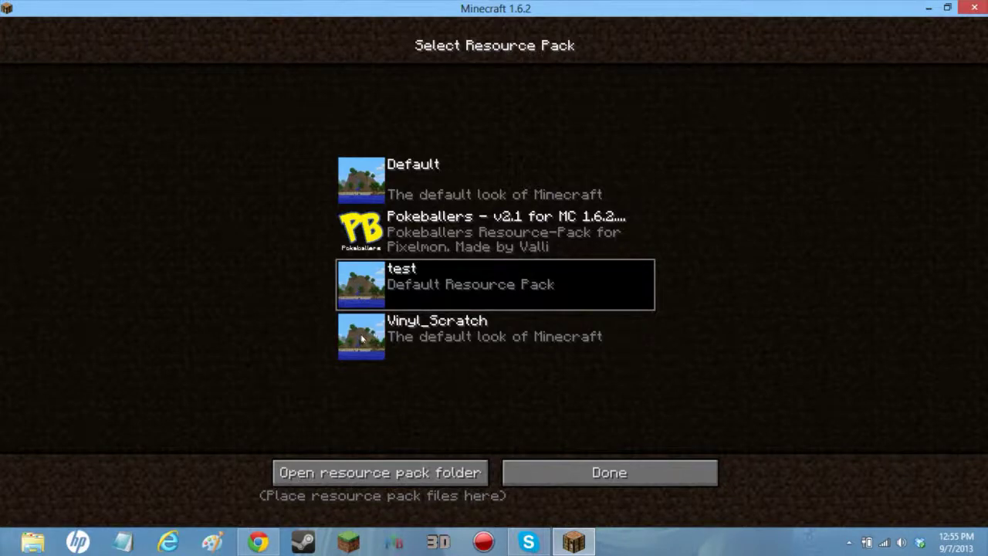
click(664, 473)
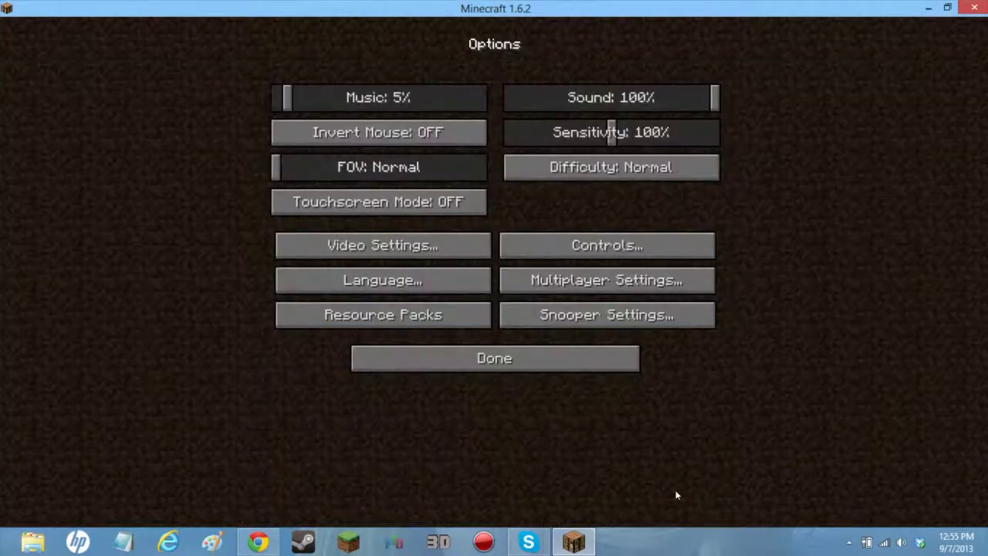
click(480, 359)
Step: Load the Survival Island singleplayer world
click(488, 222)
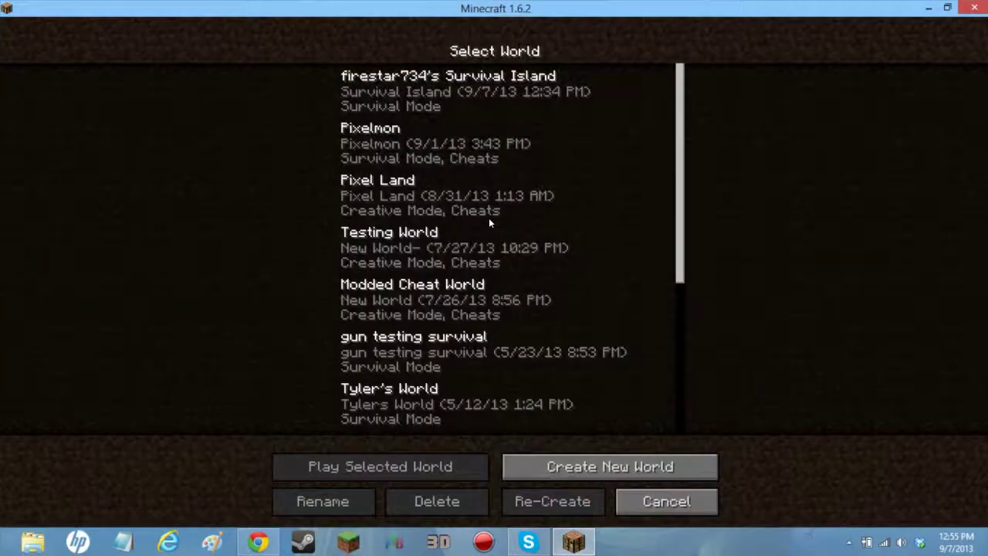
click(504, 96)
click(376, 459)
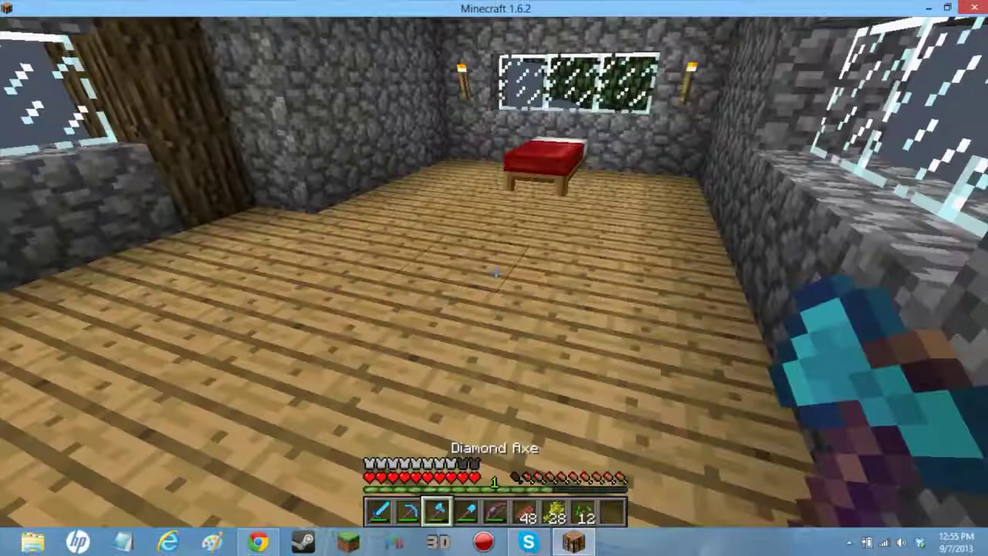
Step: Clear the 12 stack and 28 wheat out of the hotbar and select empty slot 8
key(s)
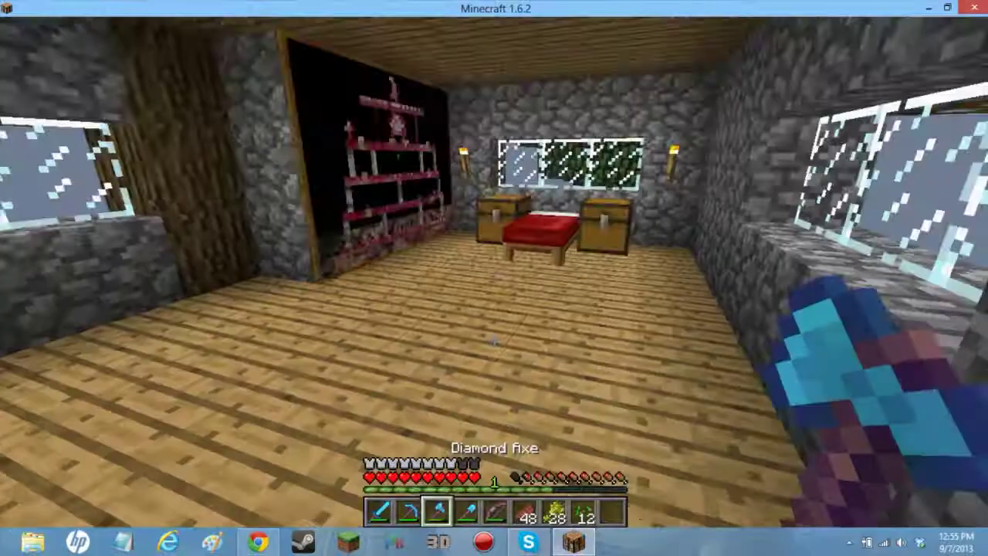
key(w)
key(e)
shift+click(579, 369)
shift+click(552, 369)
key(e)
key(w)
key(8)
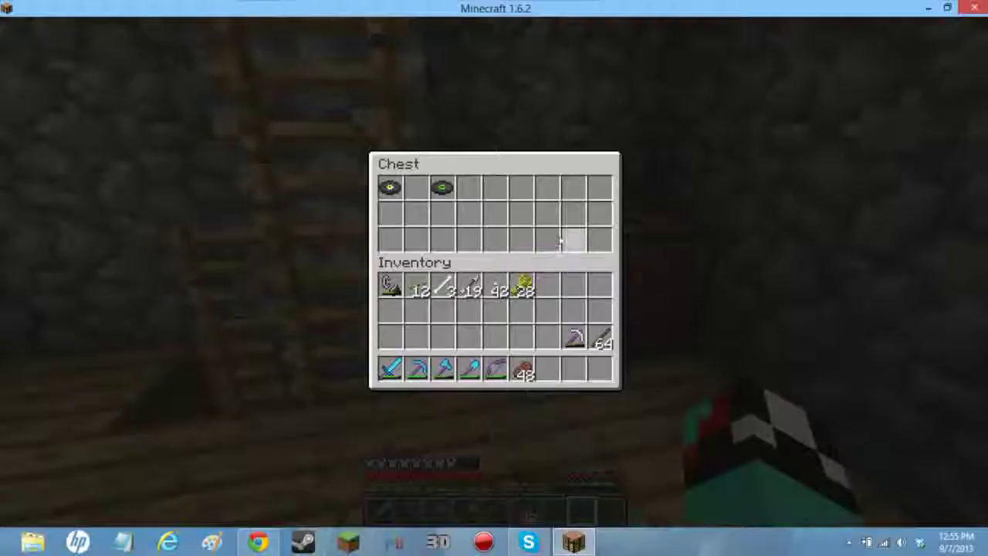
Step: Take both music discs from the chest and move next to the jukebox
right_click(496, 272)
shift+click(443, 187)
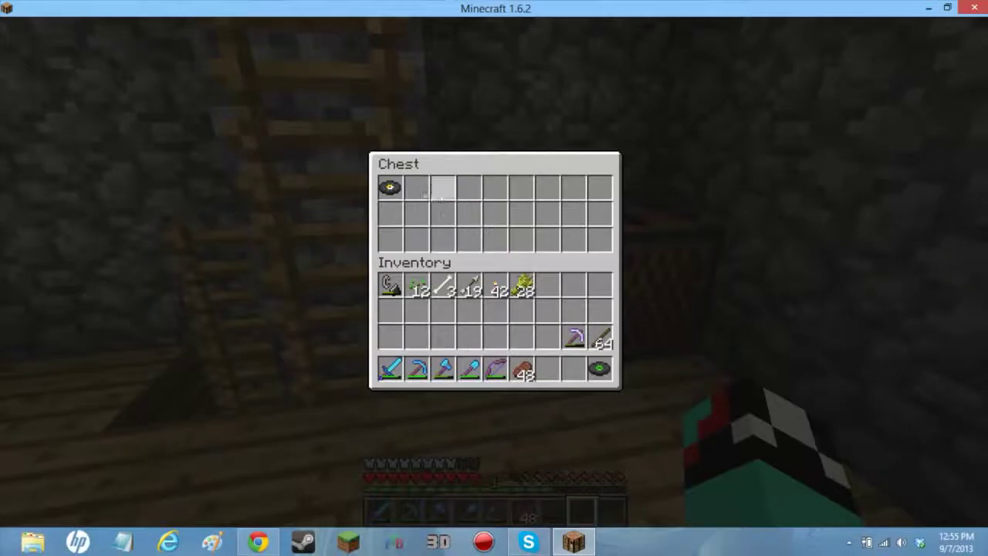
shift+click(390, 187)
key(e)
key(w)
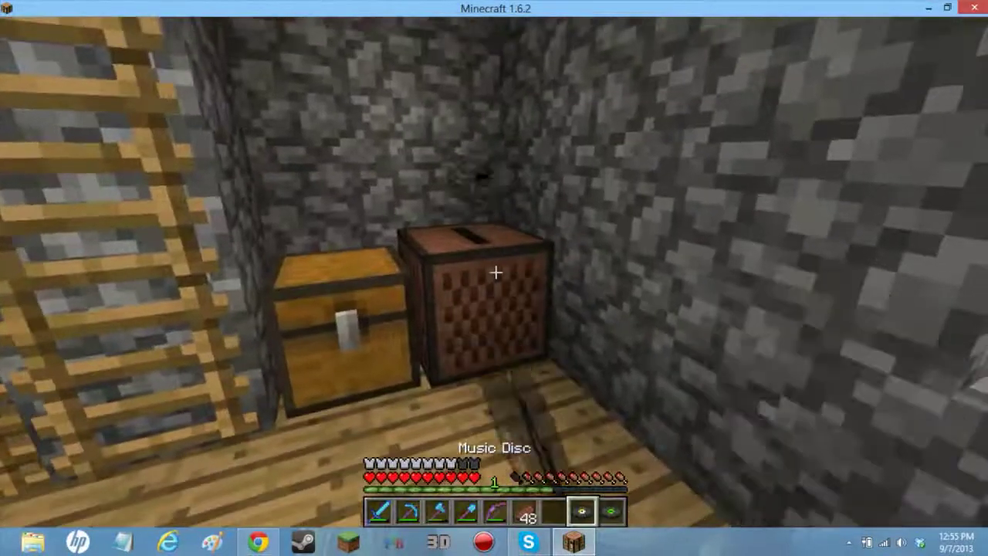
key(s)
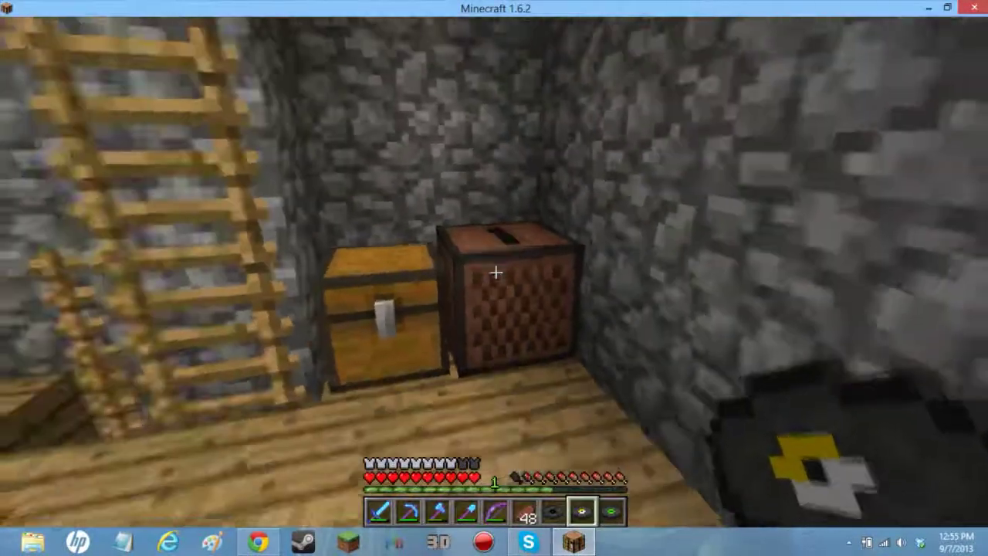
key(w)
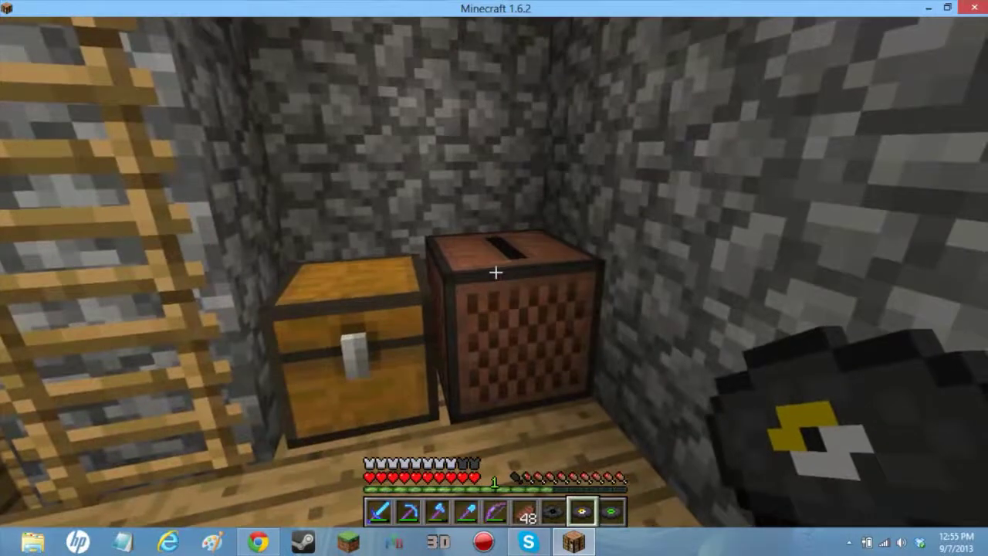
Step: Pause the game, glance at Options, and pause again
key(Escape)
click(451, 275)
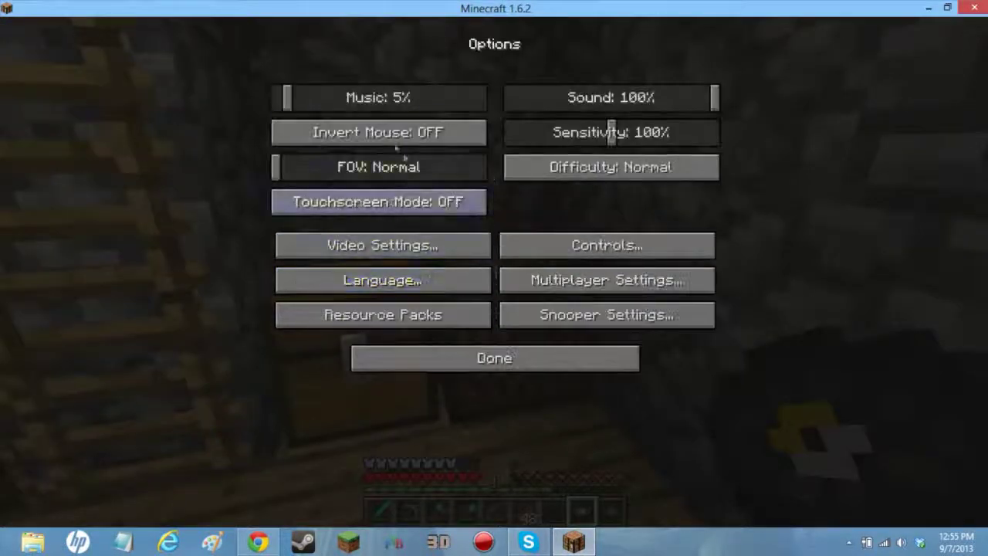
key(Escape)
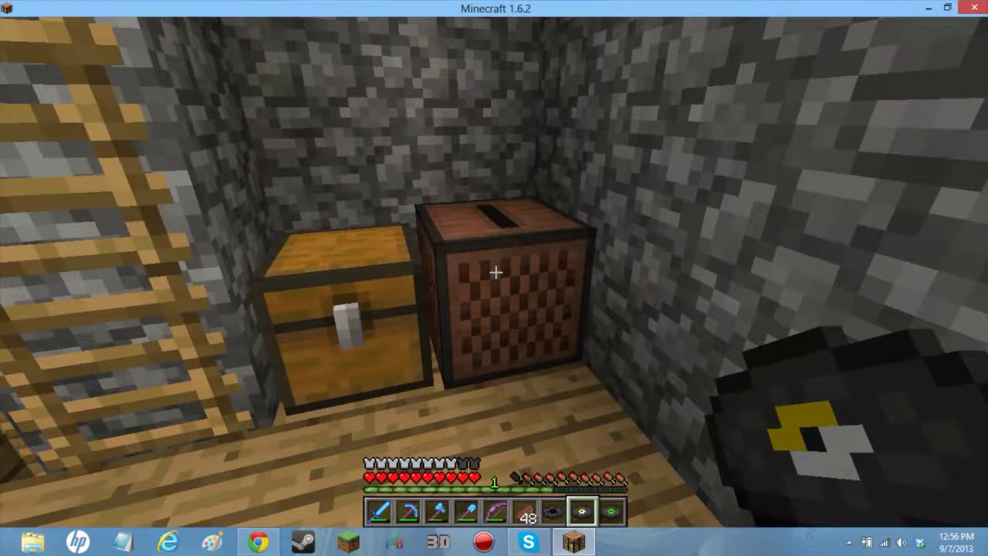
key(Escape)
key(Escape)
key(Escape)
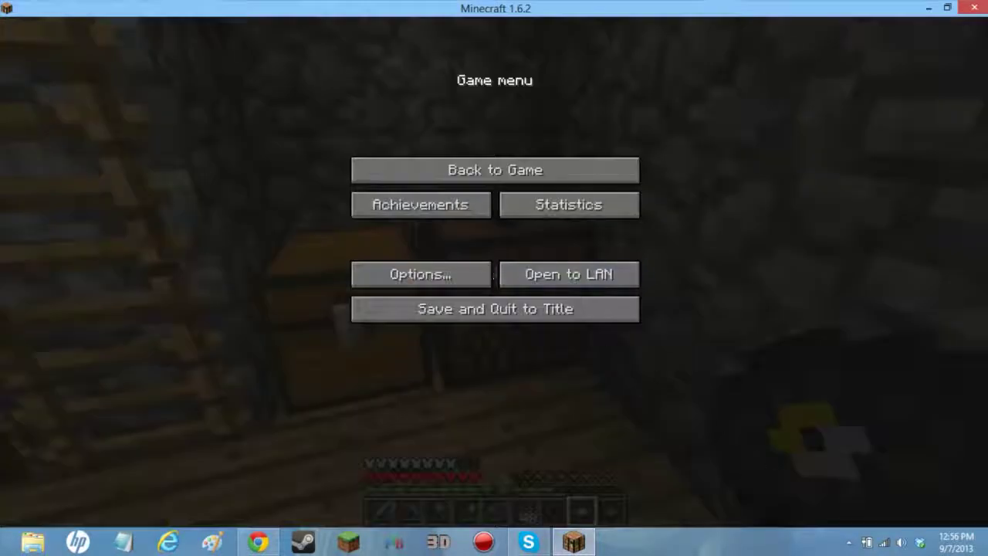
Step: Check Action!'s audio and general settings tabs, then close it and resume Minecraft
click(847, 543)
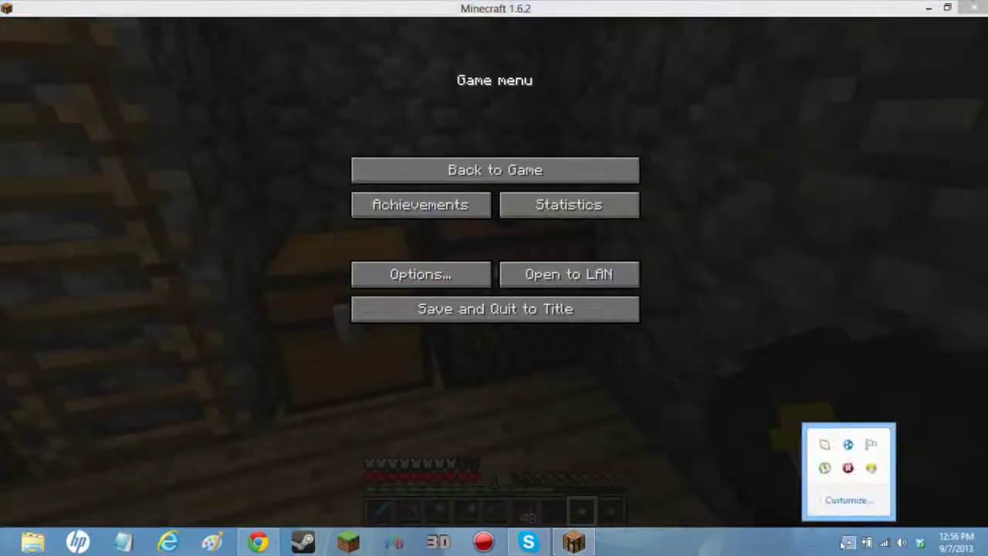
click(848, 468)
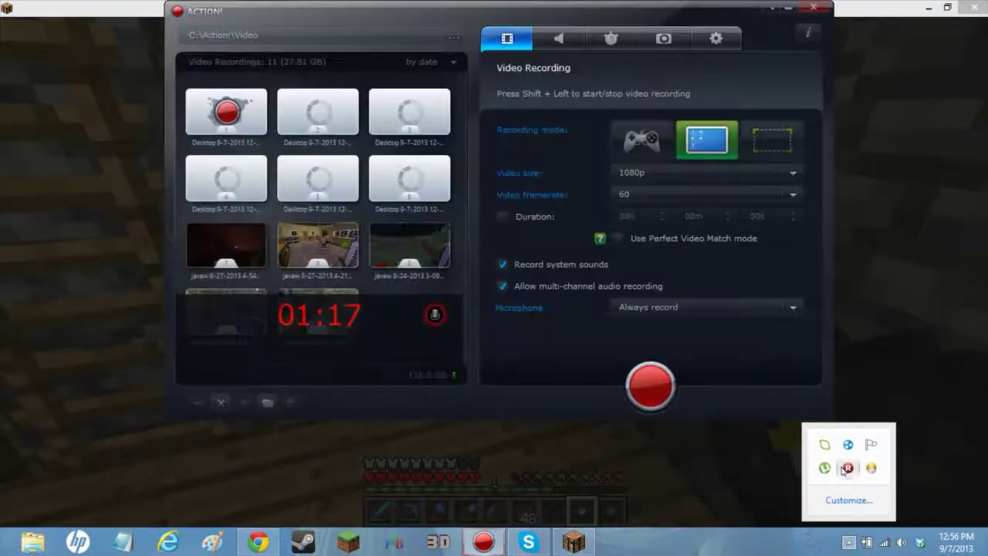
click(573, 45)
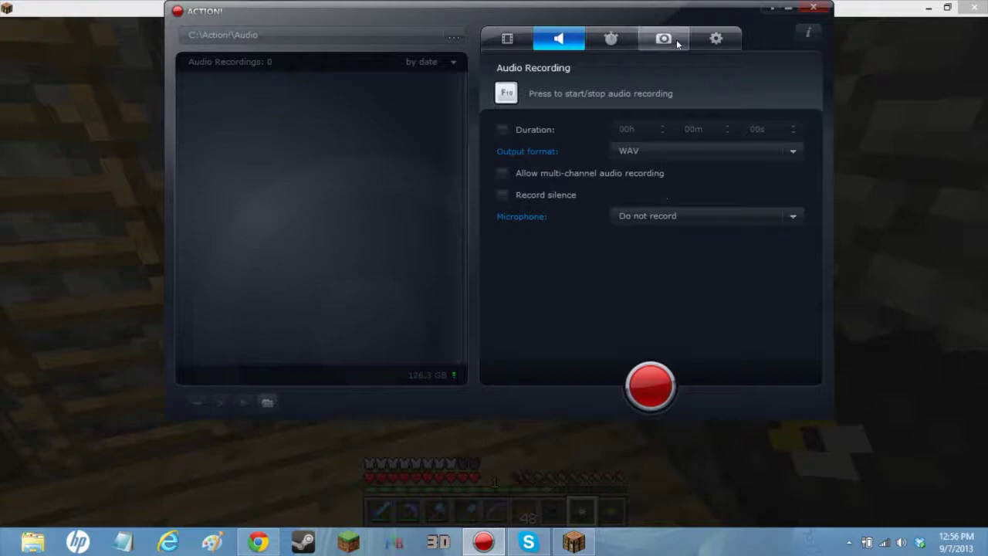
click(703, 45)
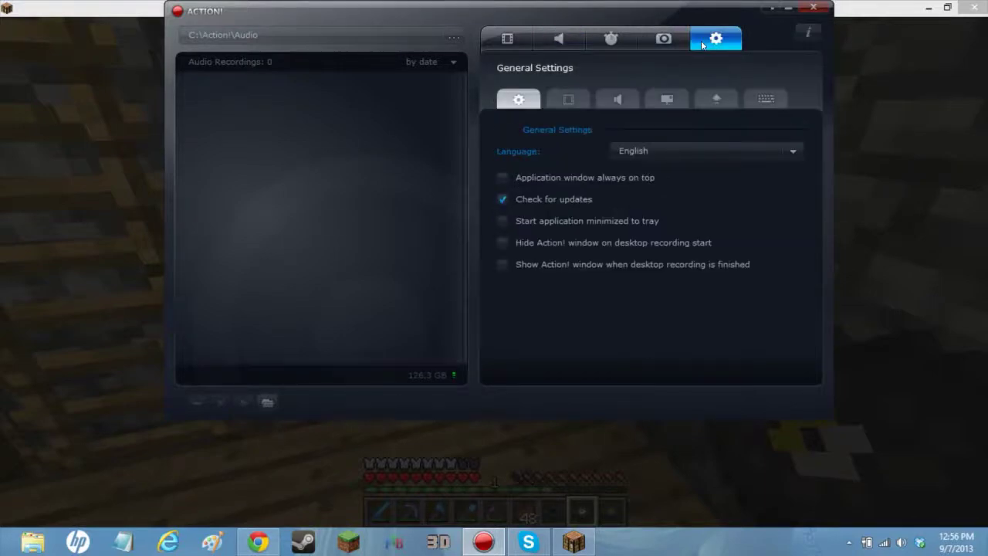
click(817, 8)
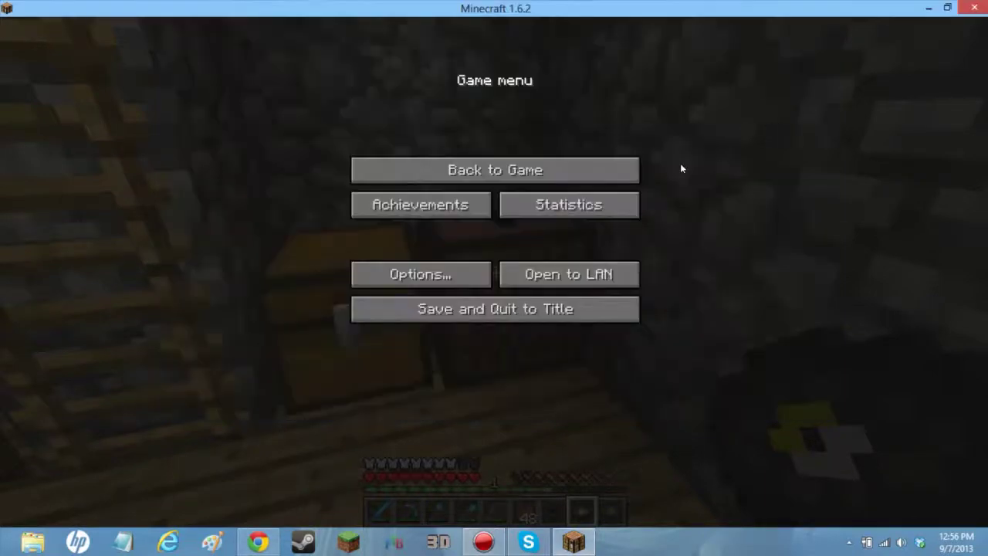
key(Escape)
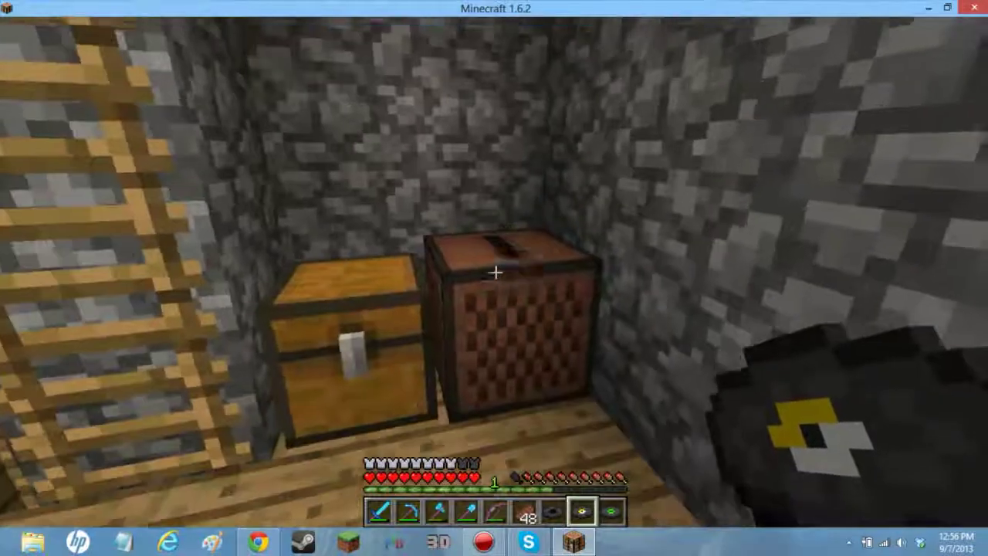
Step: Insert the C418 - 13 disc into the jukebox and step back while it plays
right_click(495, 272)
key(s)
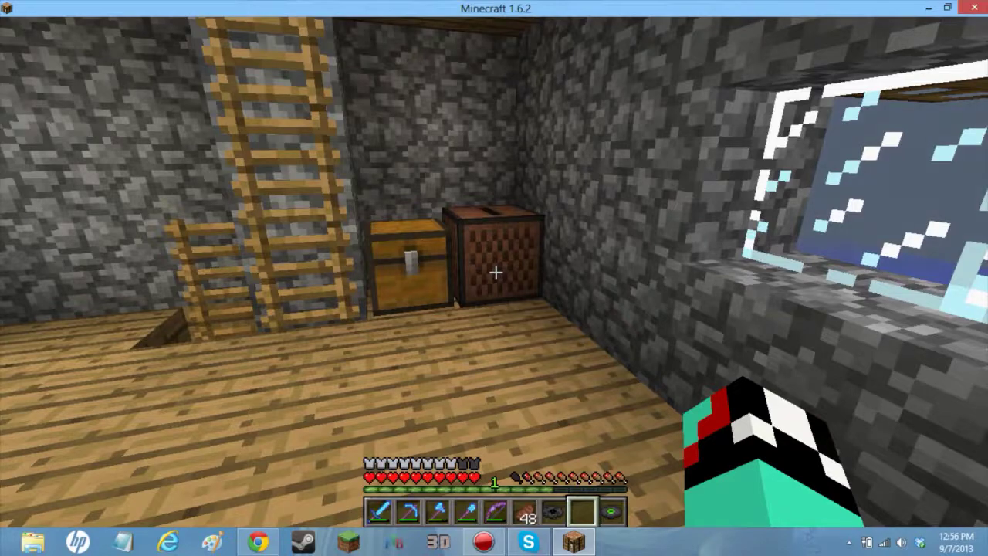
key(s)
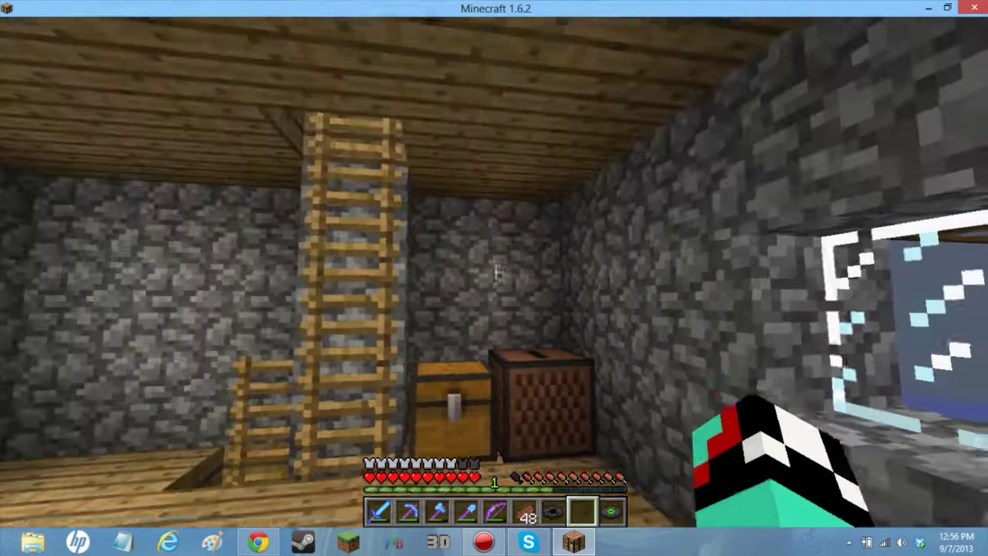
key(w)
key(s)
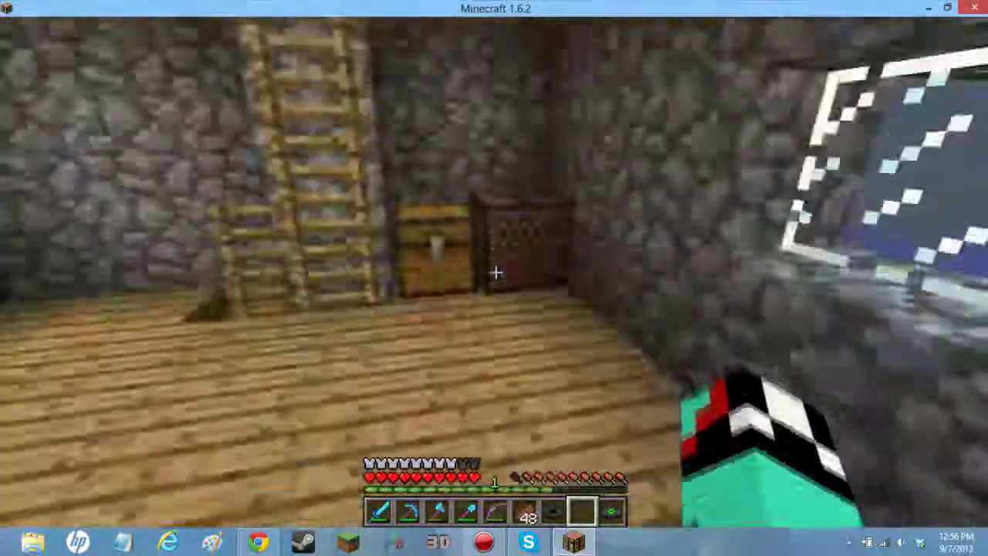
key(w)
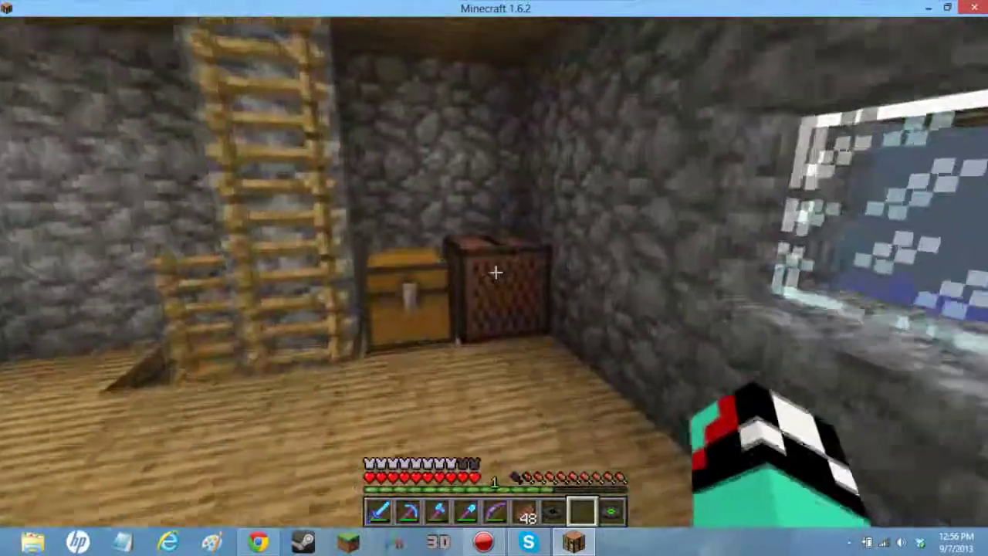
Step: Eject the disc from the jukebox, pick it up, and hold the green music disc
right_click(495, 271)
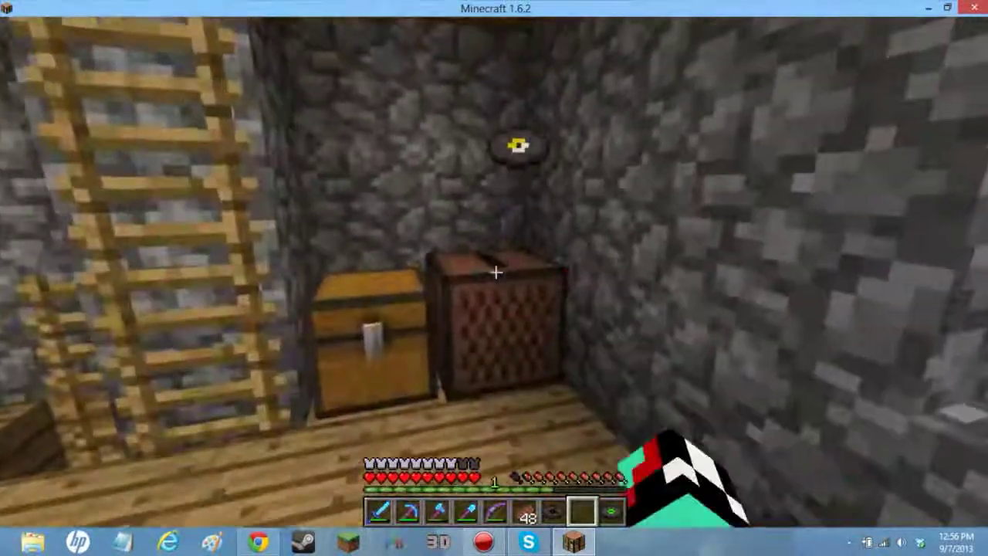
key(w)
scroll(495, 272, up, 1)
key(s)
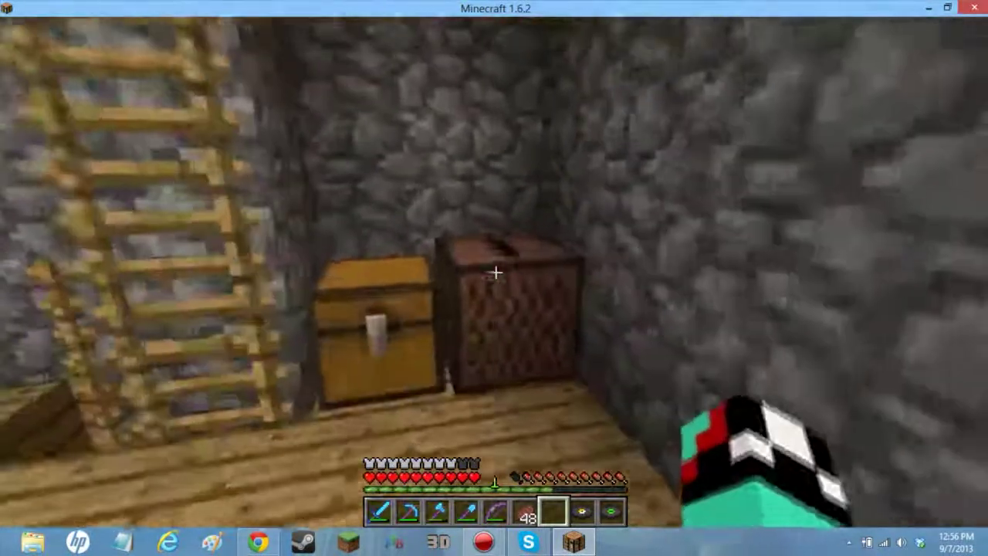
mouse_move(495, 272)
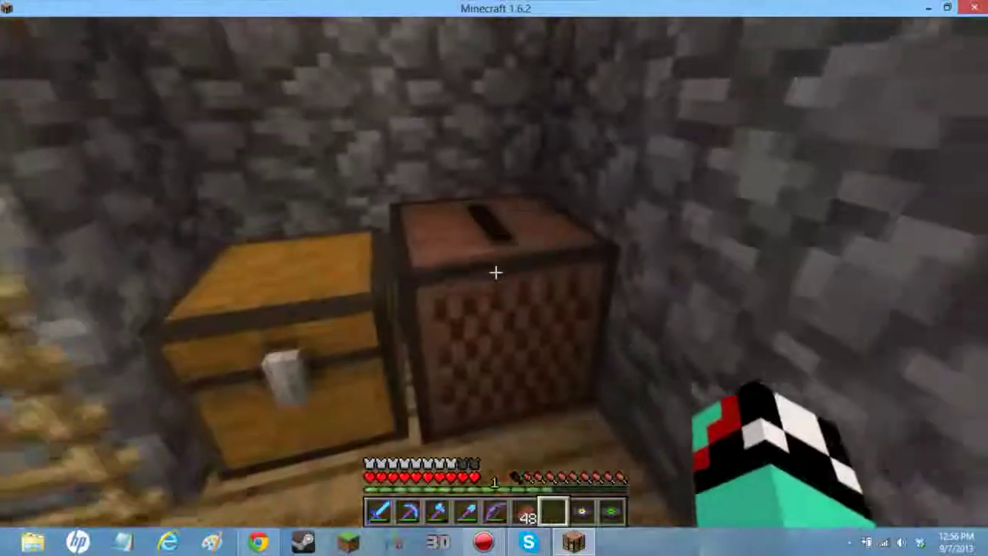
key(8)
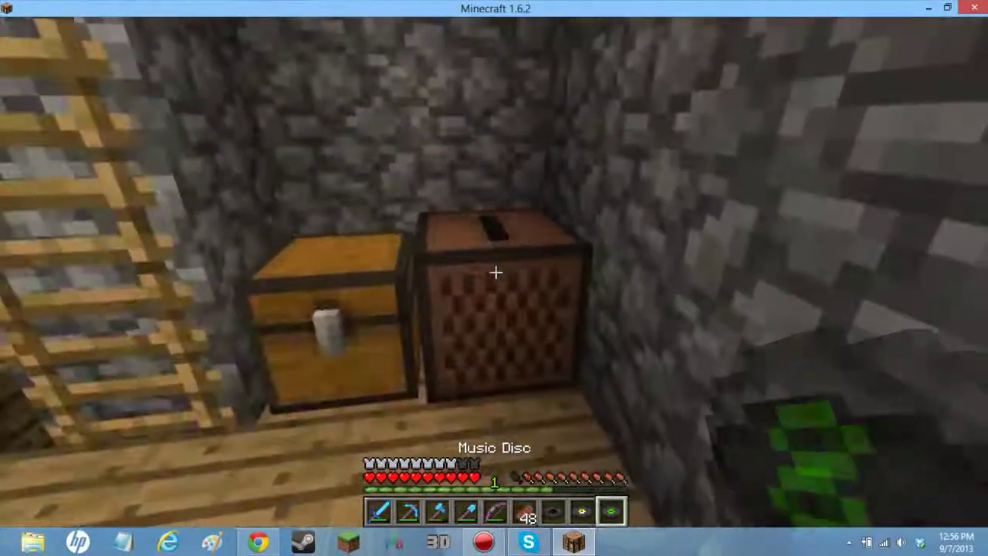